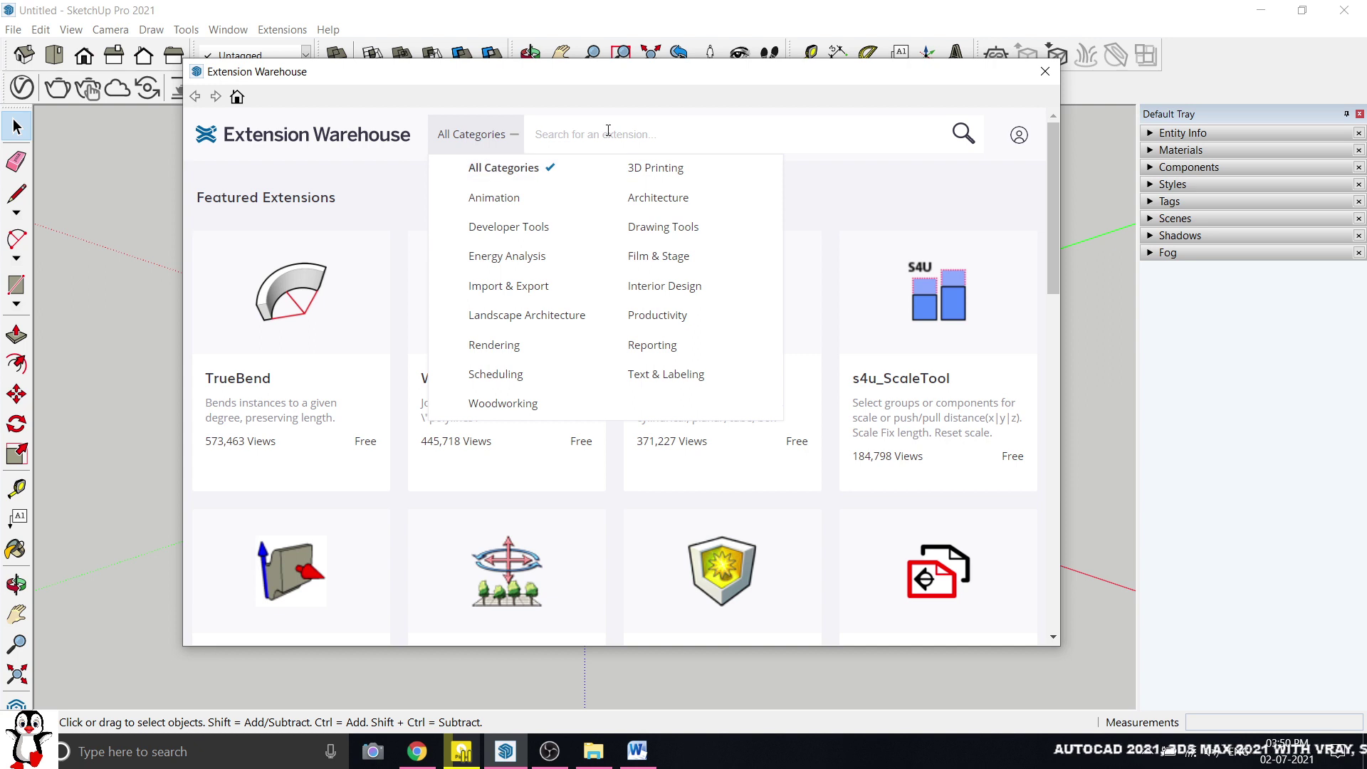
# - Search the Extension Warehouse for "maj rail" and narrow the results to Windows extensions, closing the warehouse when finished
pyautogui.click(583, 137)
pyautogui.write('M')
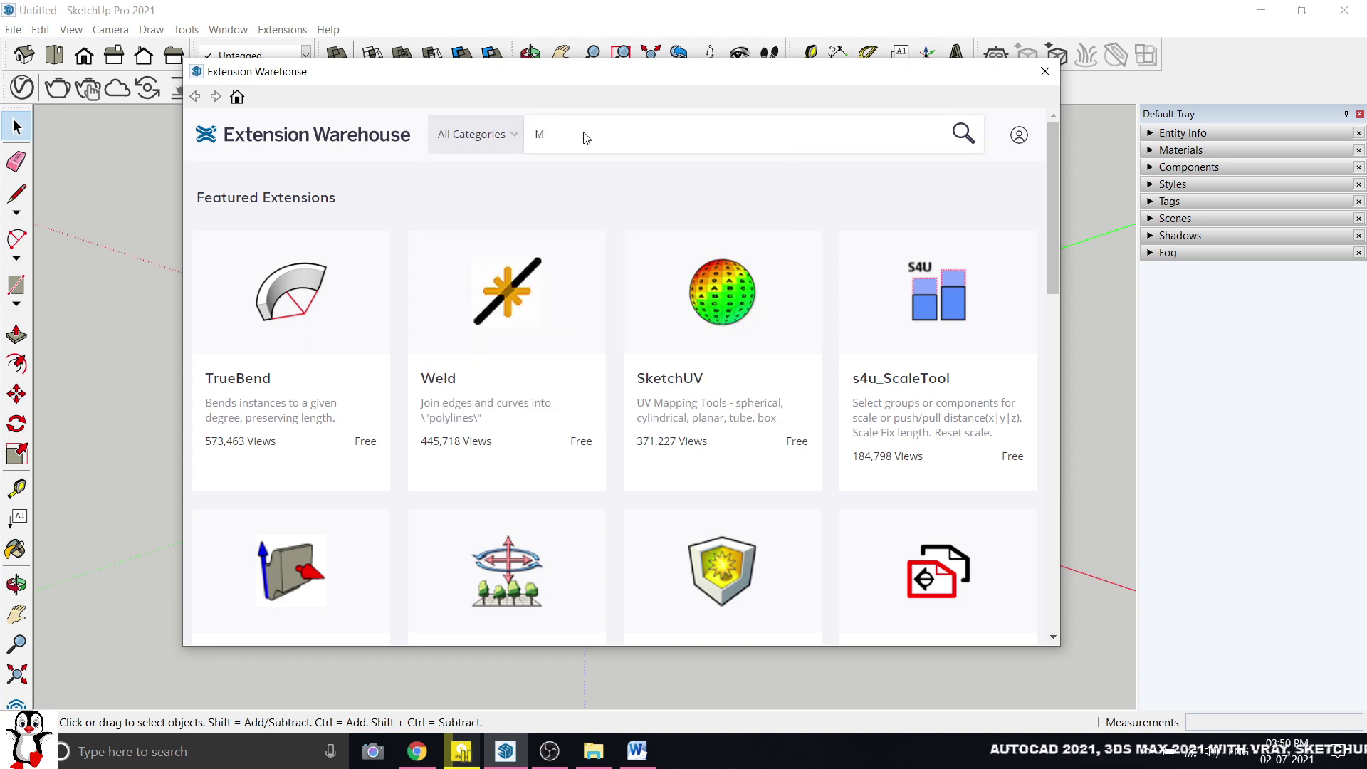
pyautogui.write('aj')
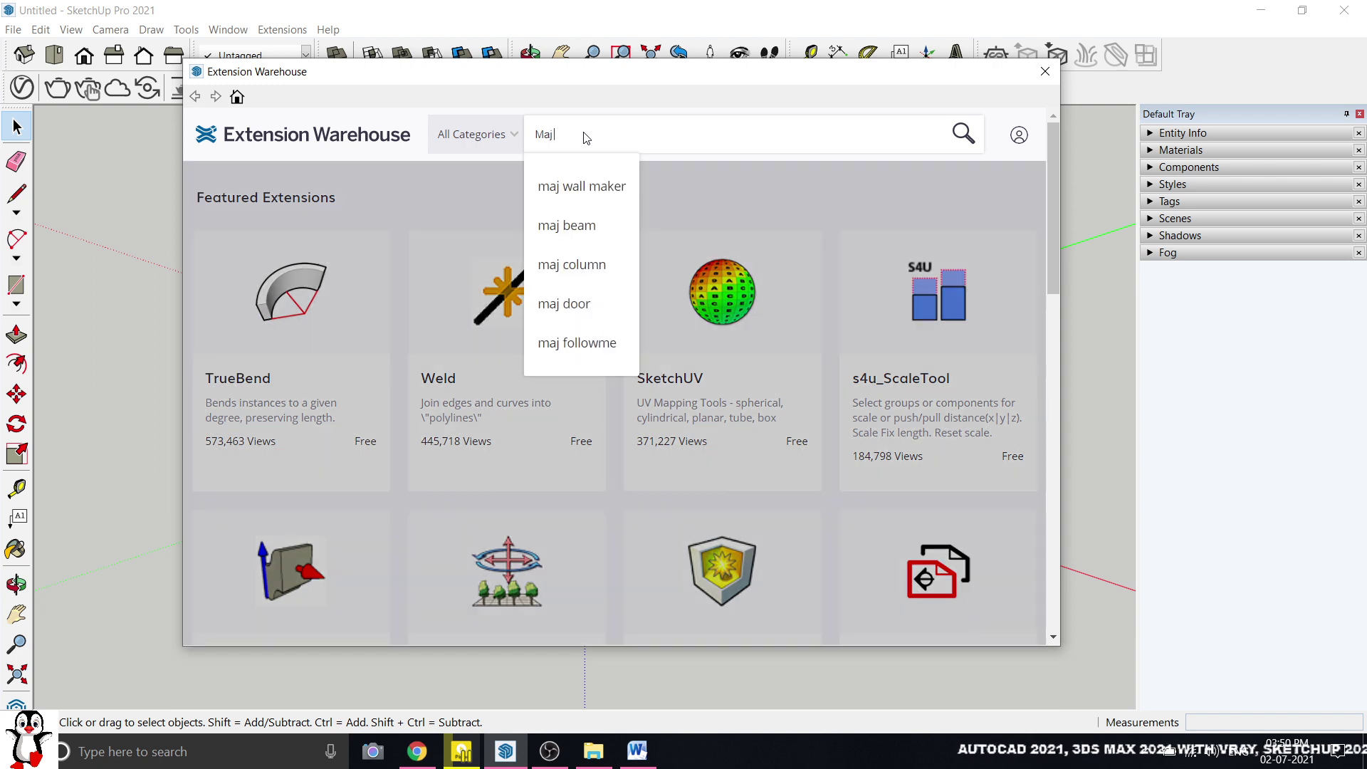
pyautogui.write(' rail')
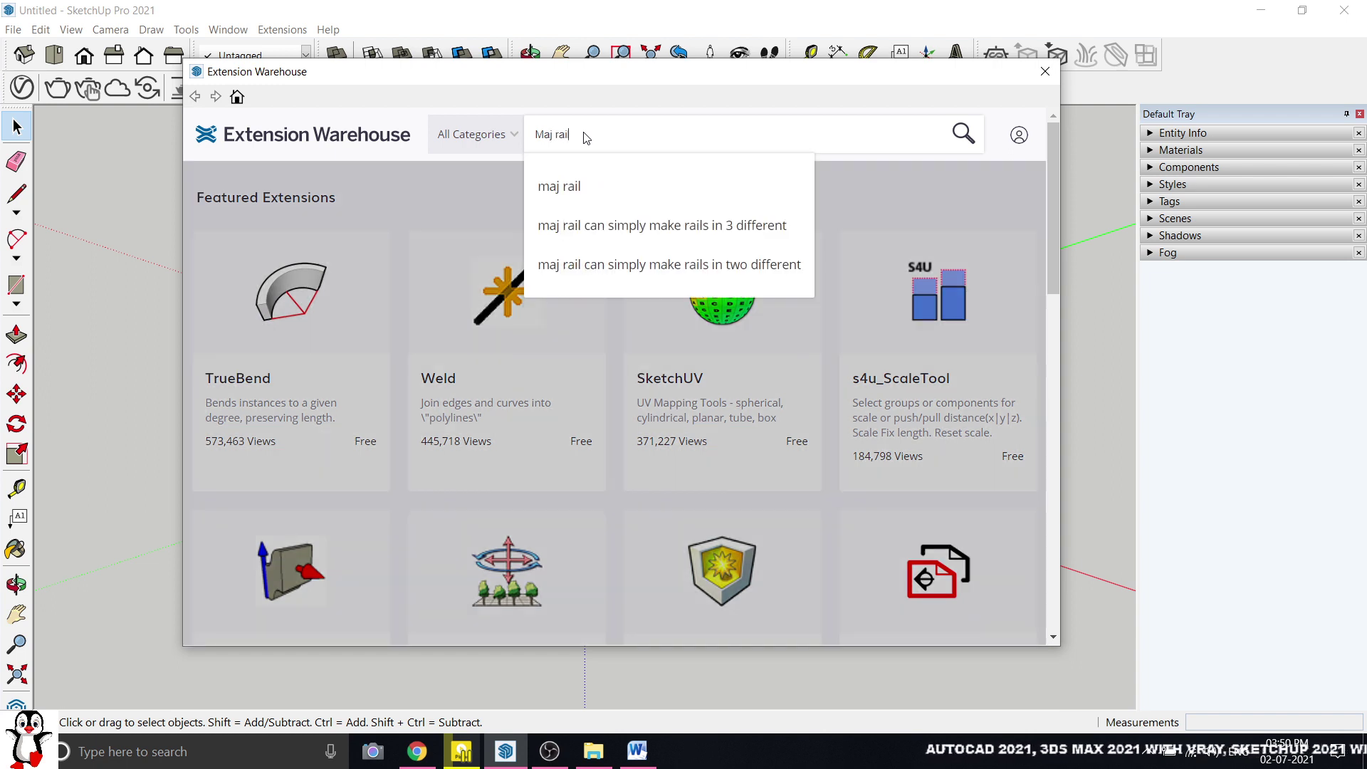
pyautogui.click(611, 190)
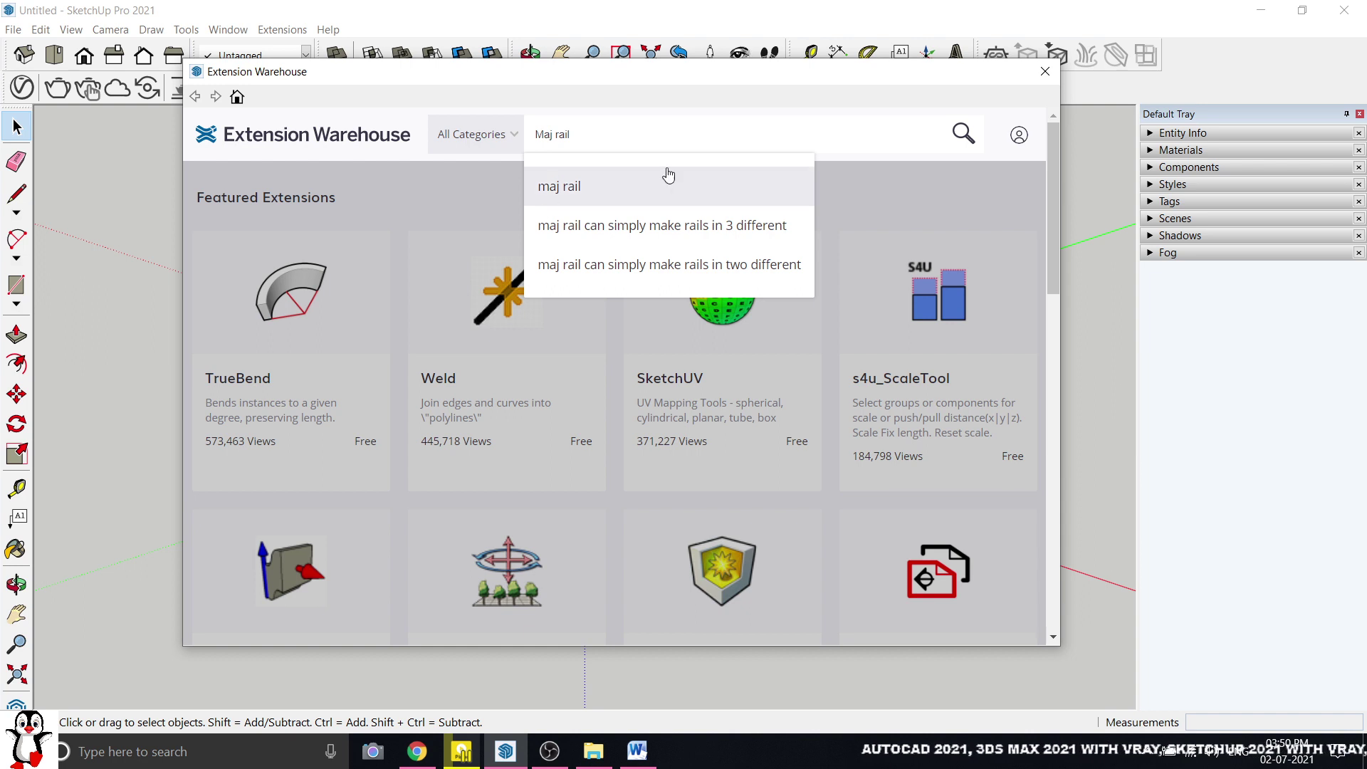
pyautogui.click(571, 198)
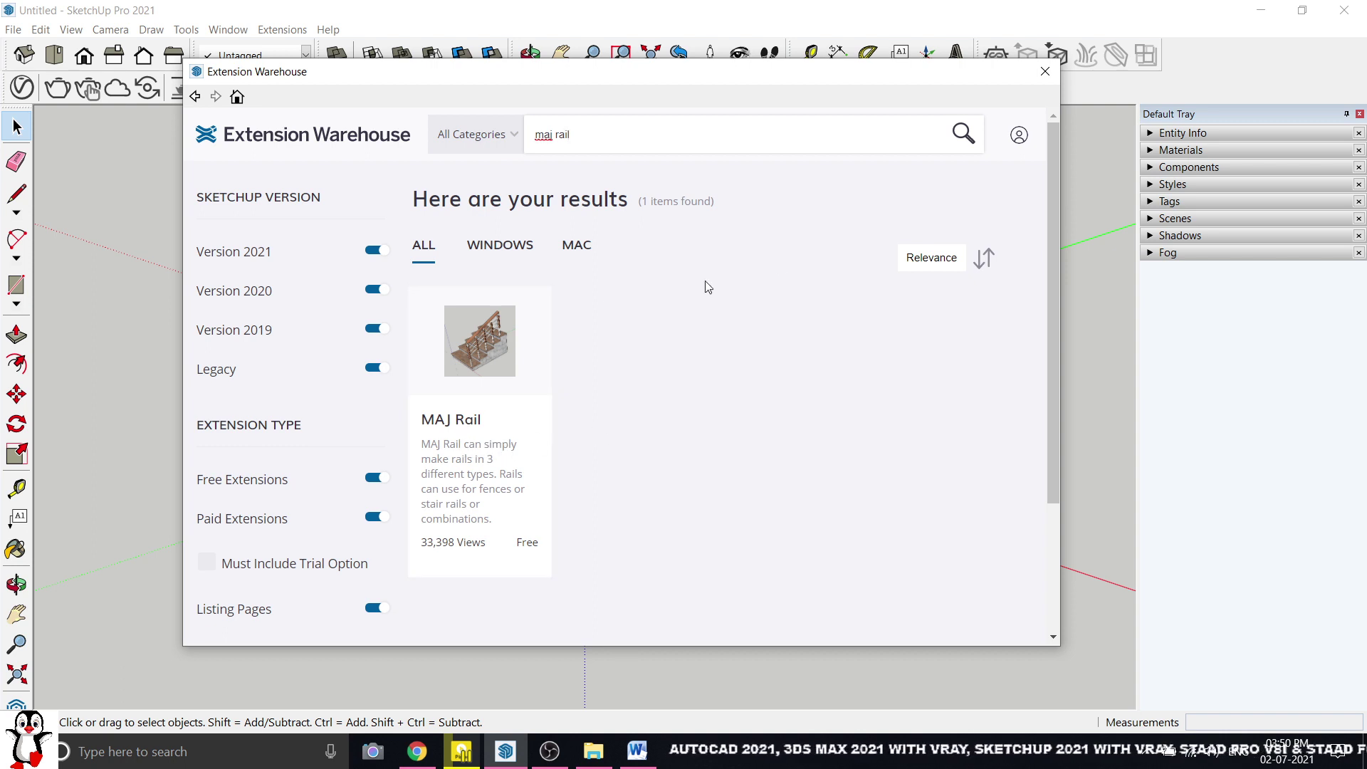
pyautogui.click(504, 249)
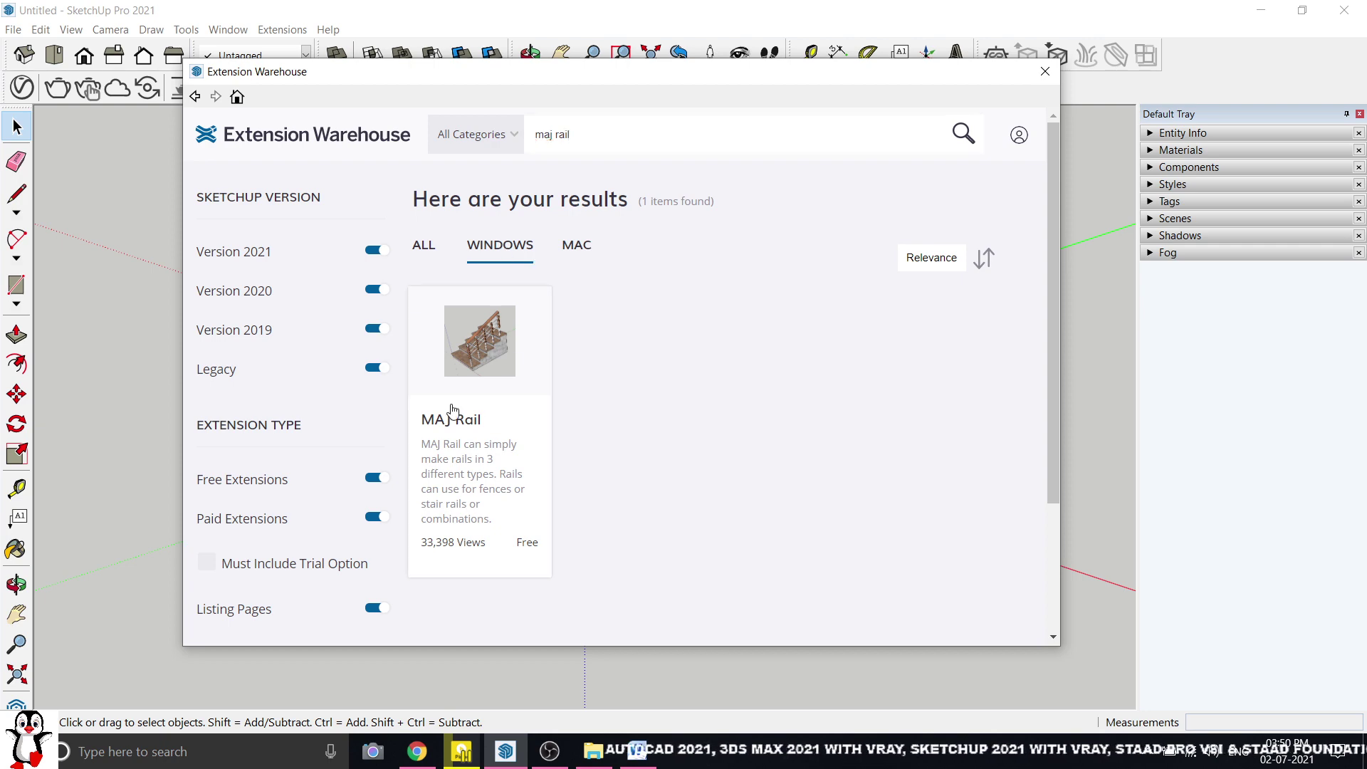
pyautogui.click(1044, 71)
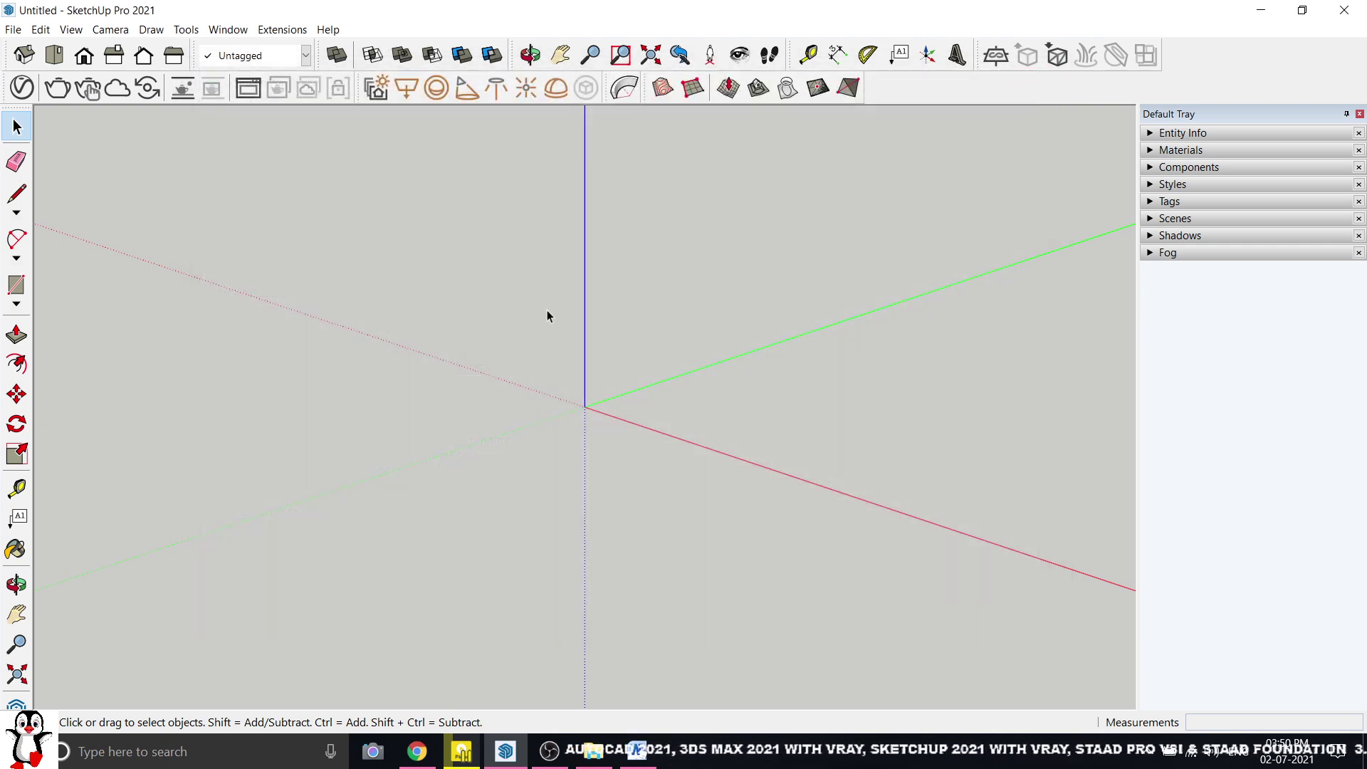
# - Look through the installed extensions and their enabled status in the Extension Manager, closing it when finished
pyautogui.click(282, 29)
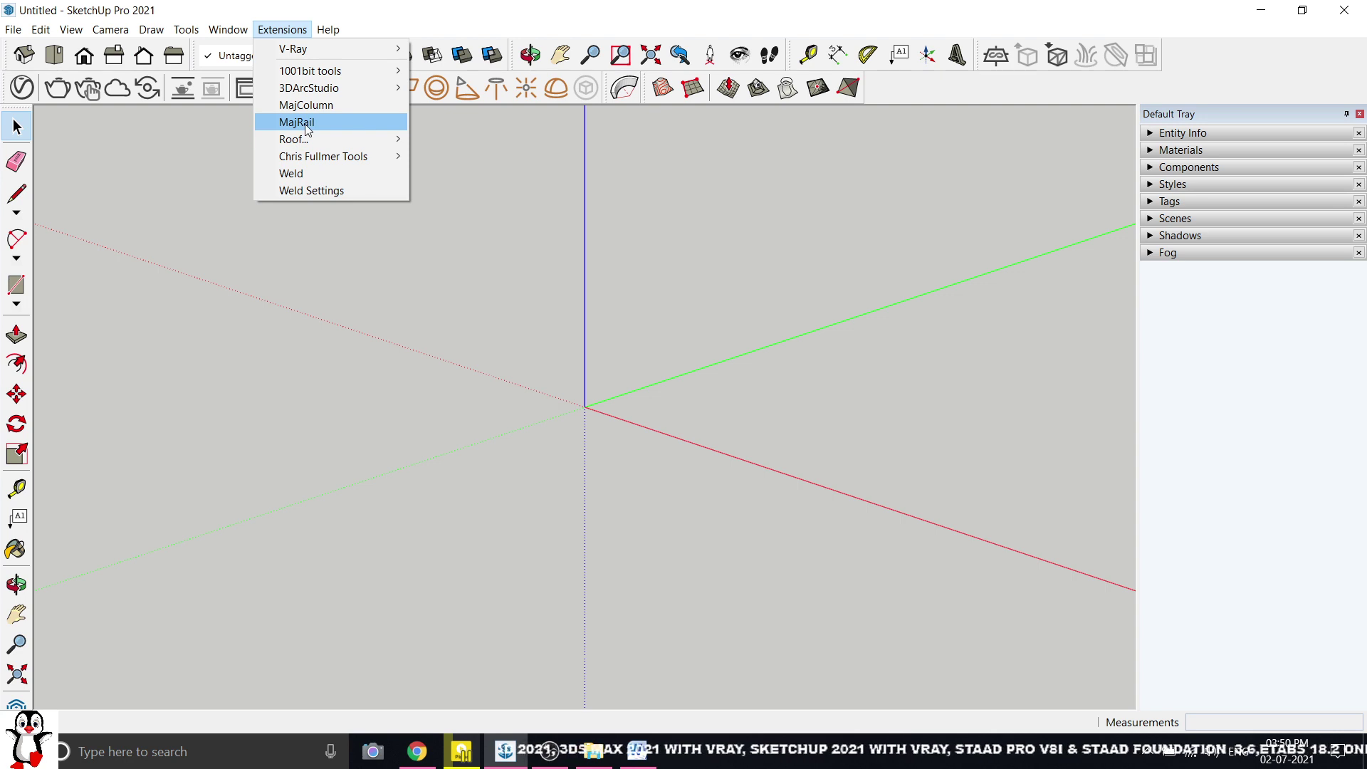
pyautogui.moveTo(225, 29)
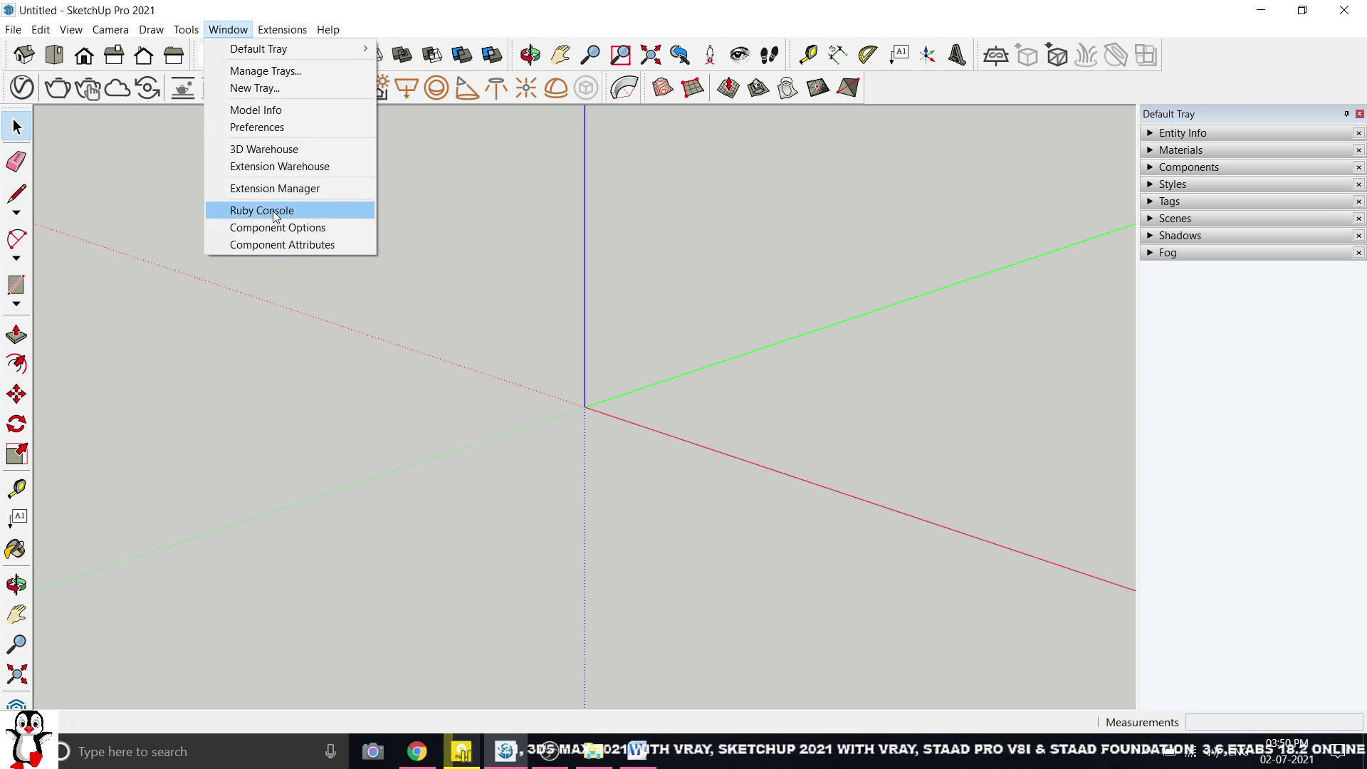
pyautogui.click(276, 188)
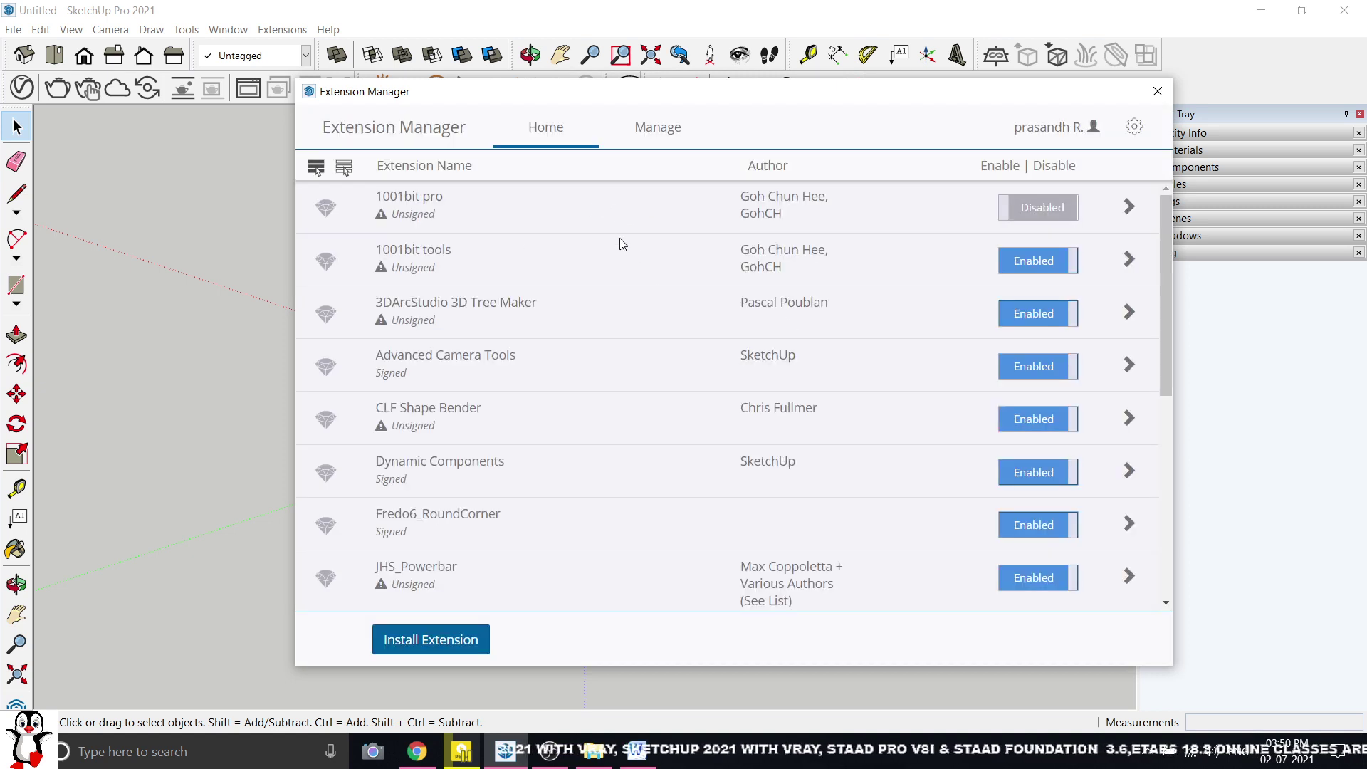
pyautogui.scroll(-6, 961, 362)
pyautogui.scroll(6, 965, 353)
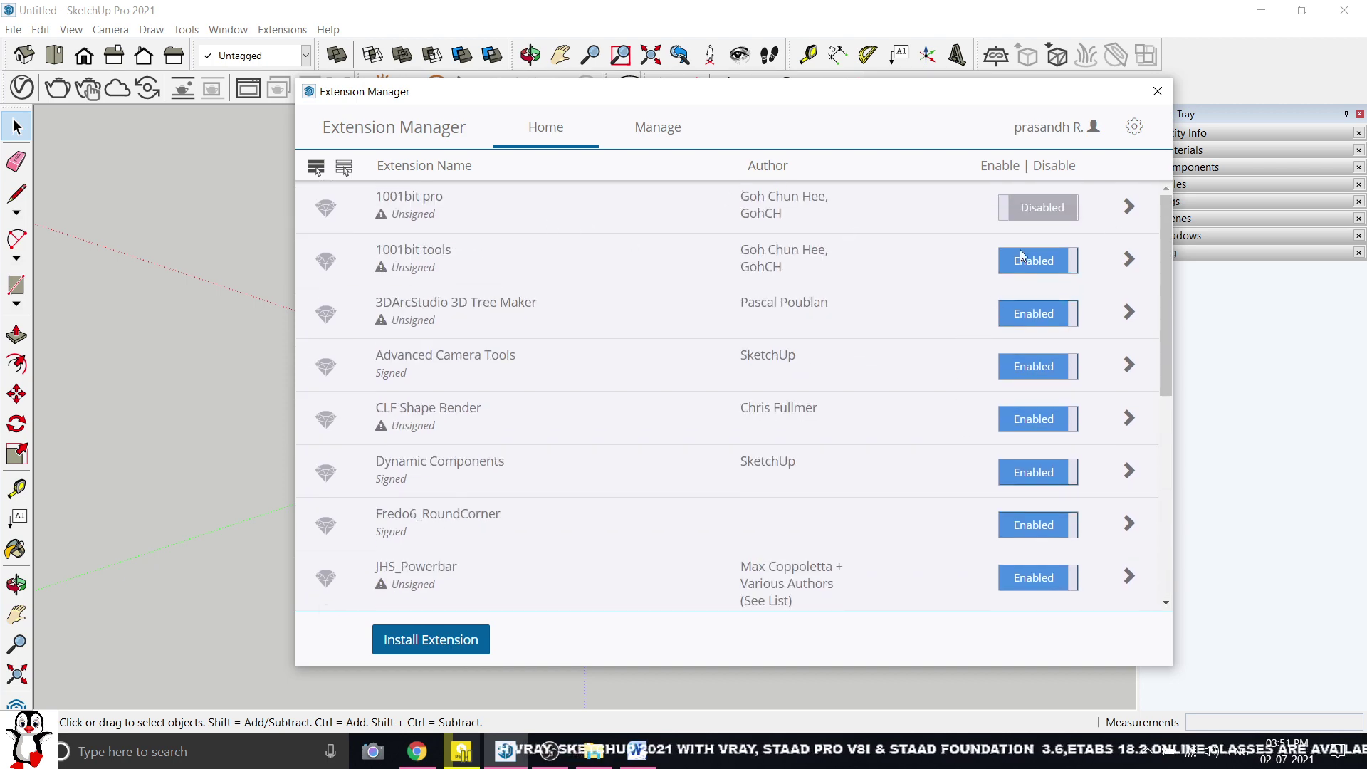
pyautogui.click(1157, 91)
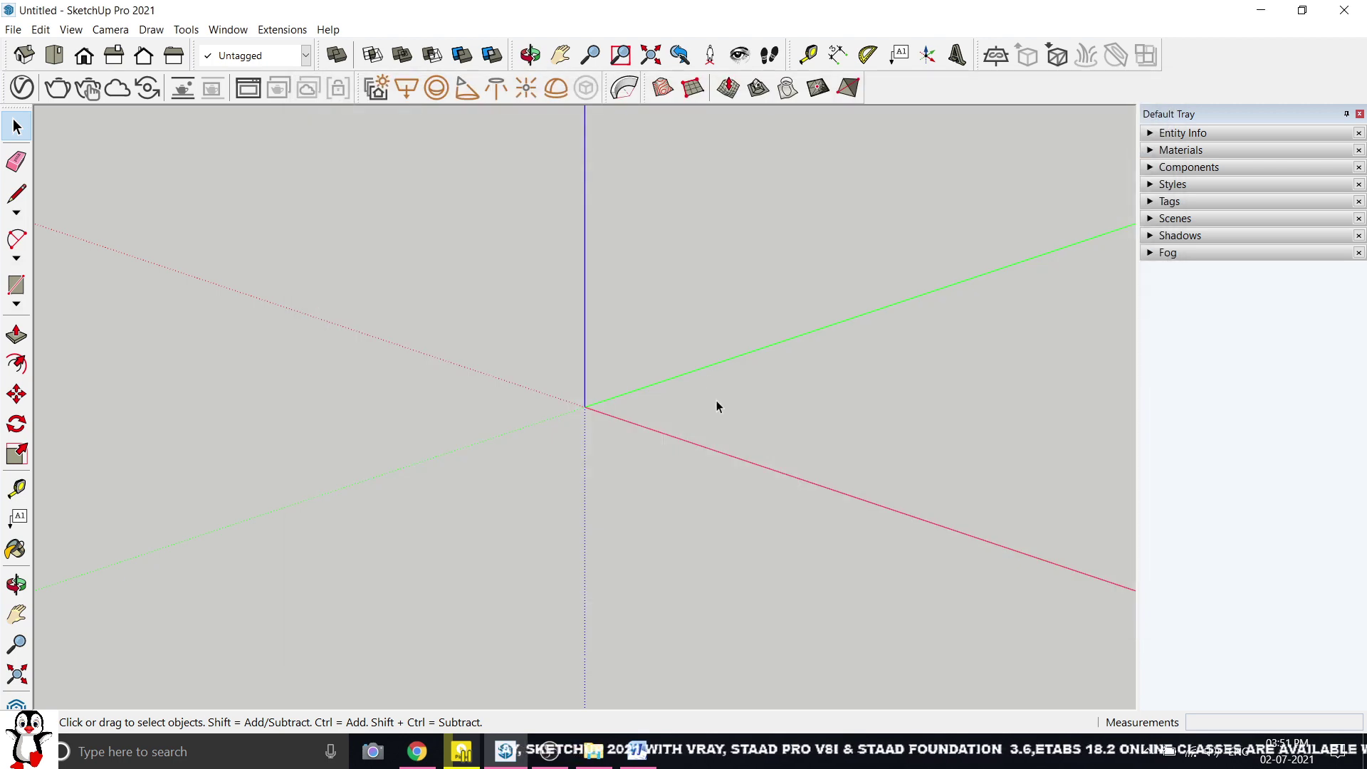
pyautogui.click(282, 29)
pyautogui.click(898, 412)
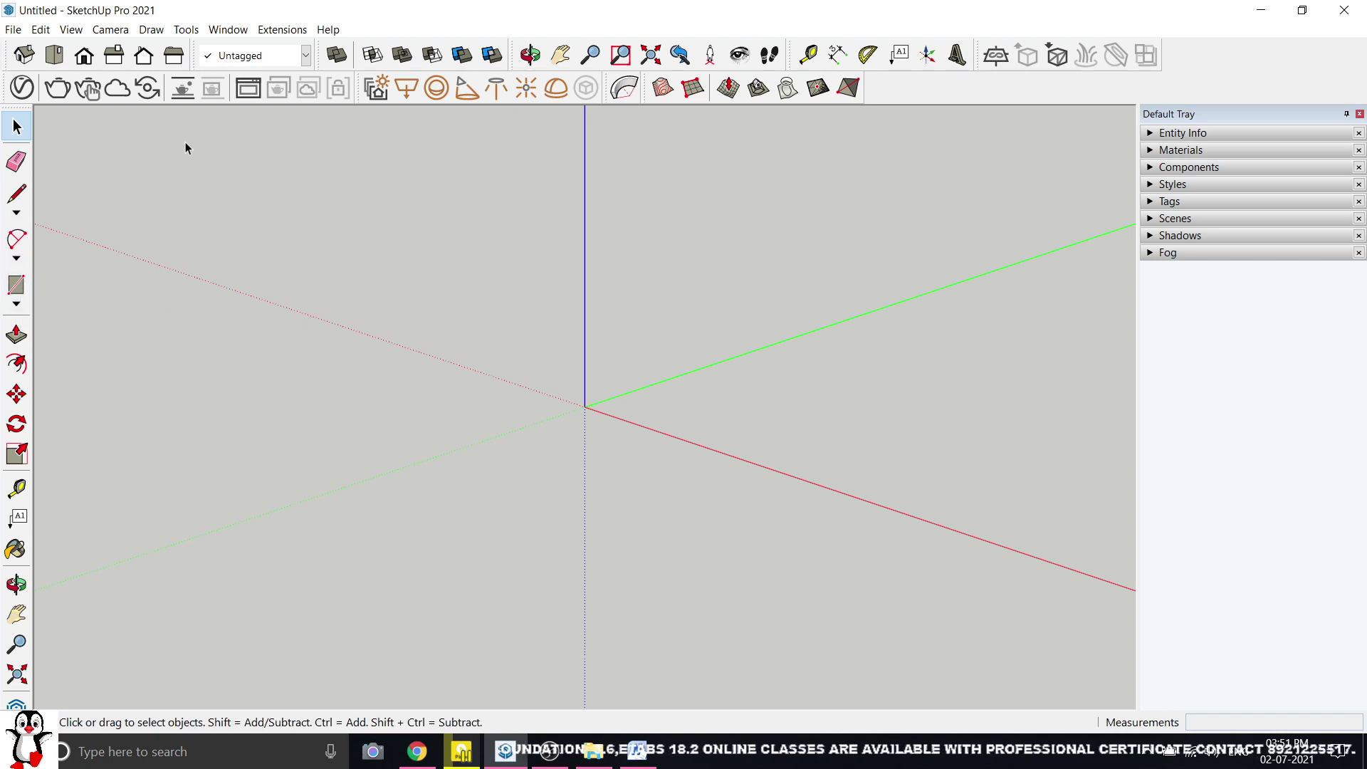
# - Draw a rectangle on the ground plane from the origin, about 921 cm by 613 cm
pyautogui.click(15, 285)
pyautogui.click(585, 406)
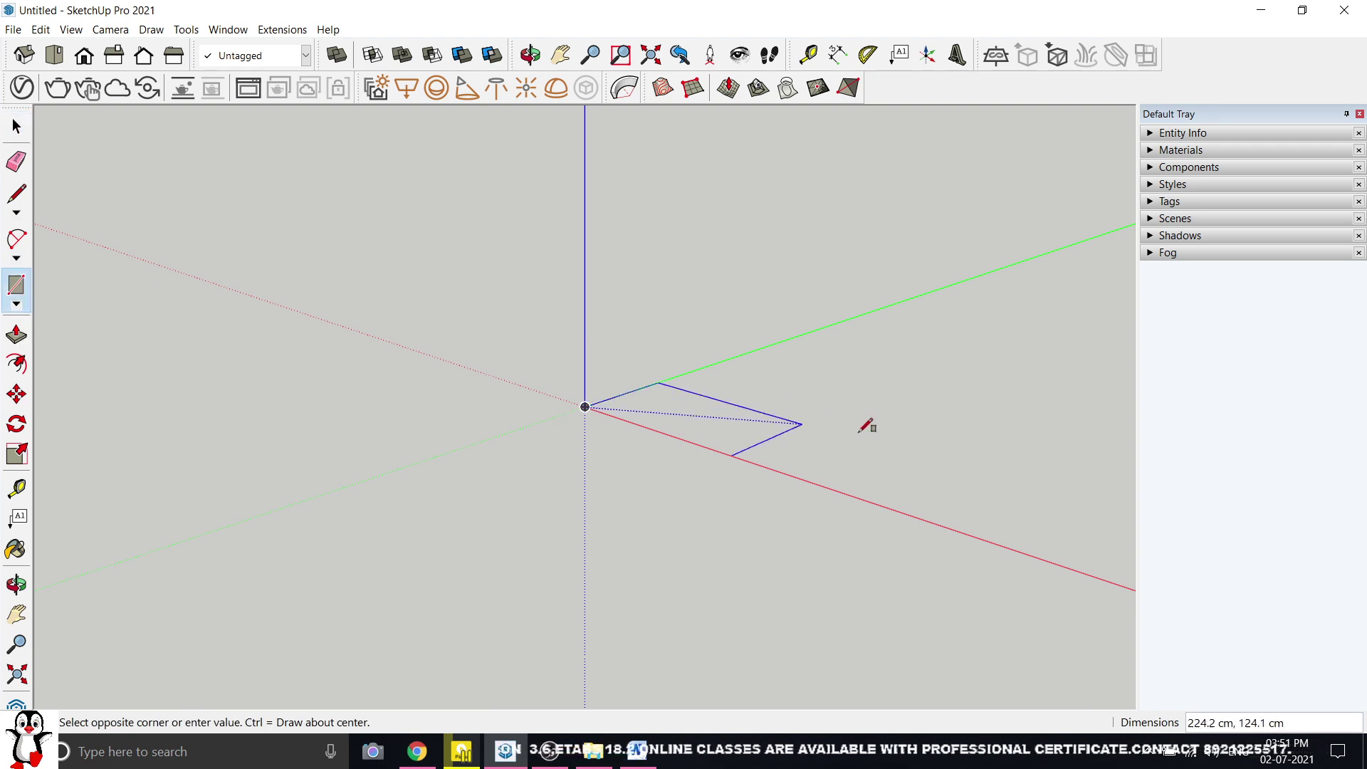
pyautogui.scroll(-6, 311, 415)
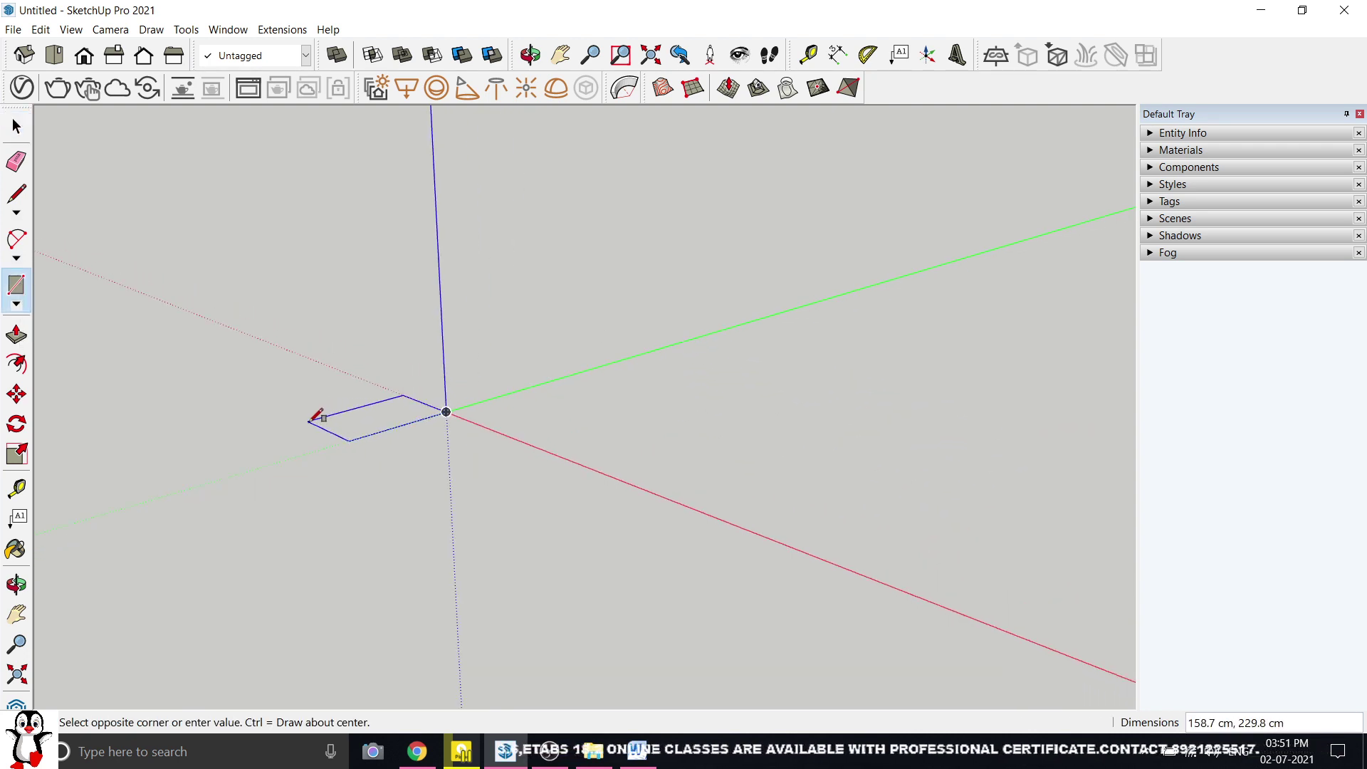
pyautogui.click(1016, 452)
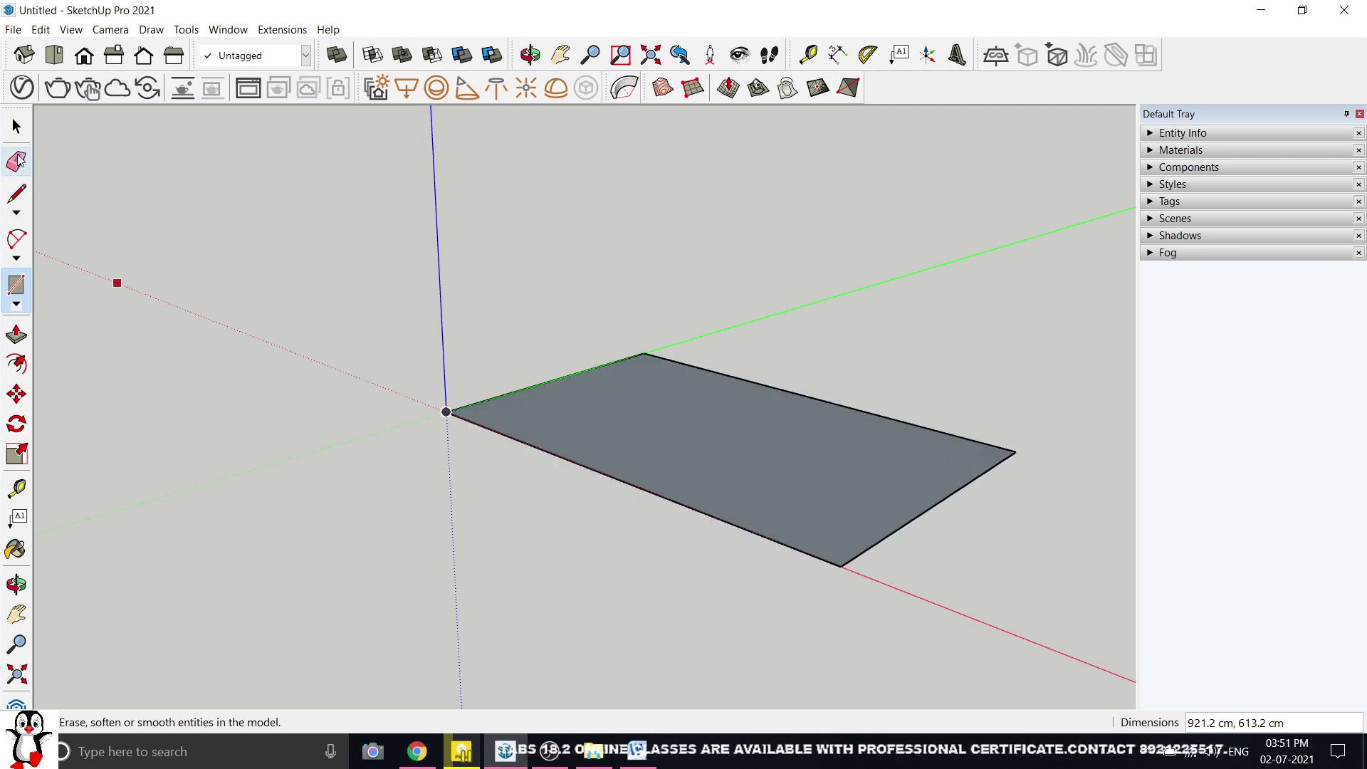
pyautogui.click(16, 127)
# - Push/Pull the rectangle's face up by about 21 cm to form a slab
pyautogui.click(16, 335)
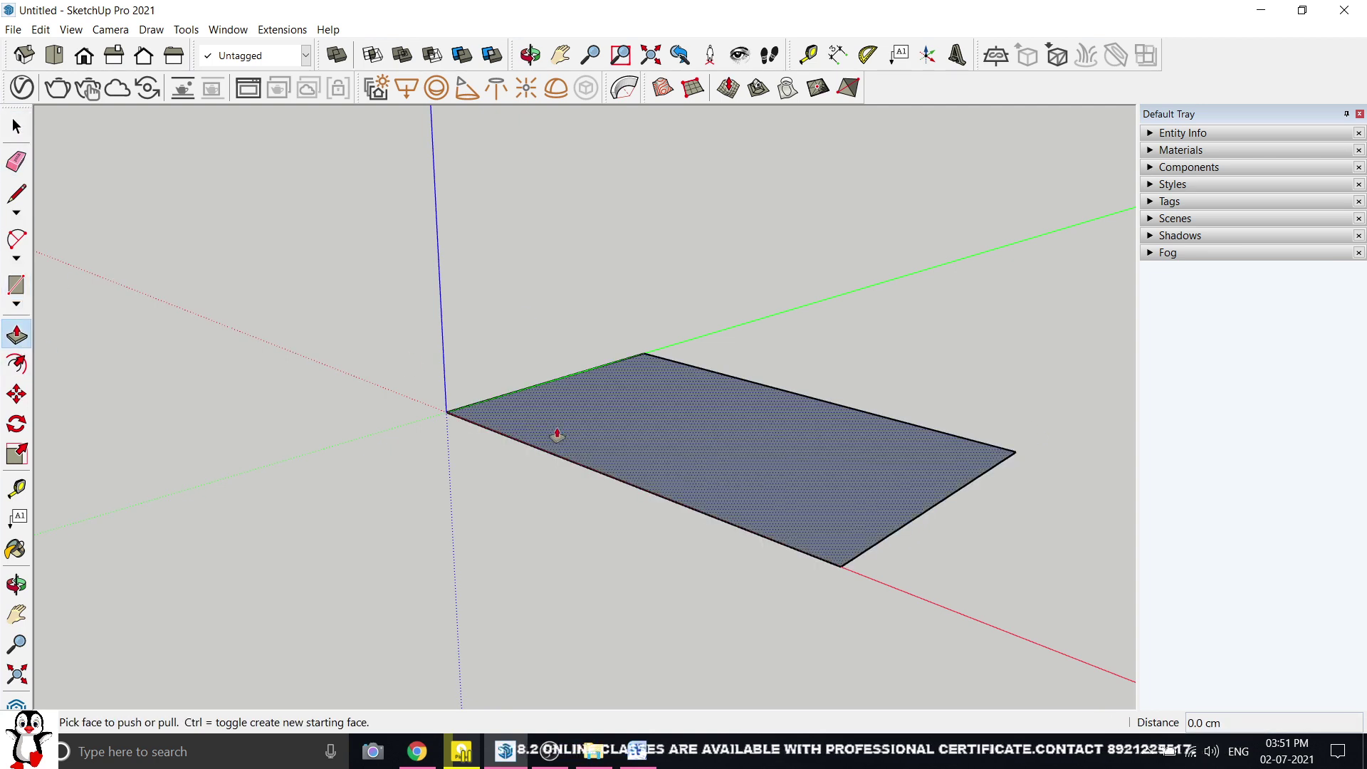
pyautogui.click(556, 430)
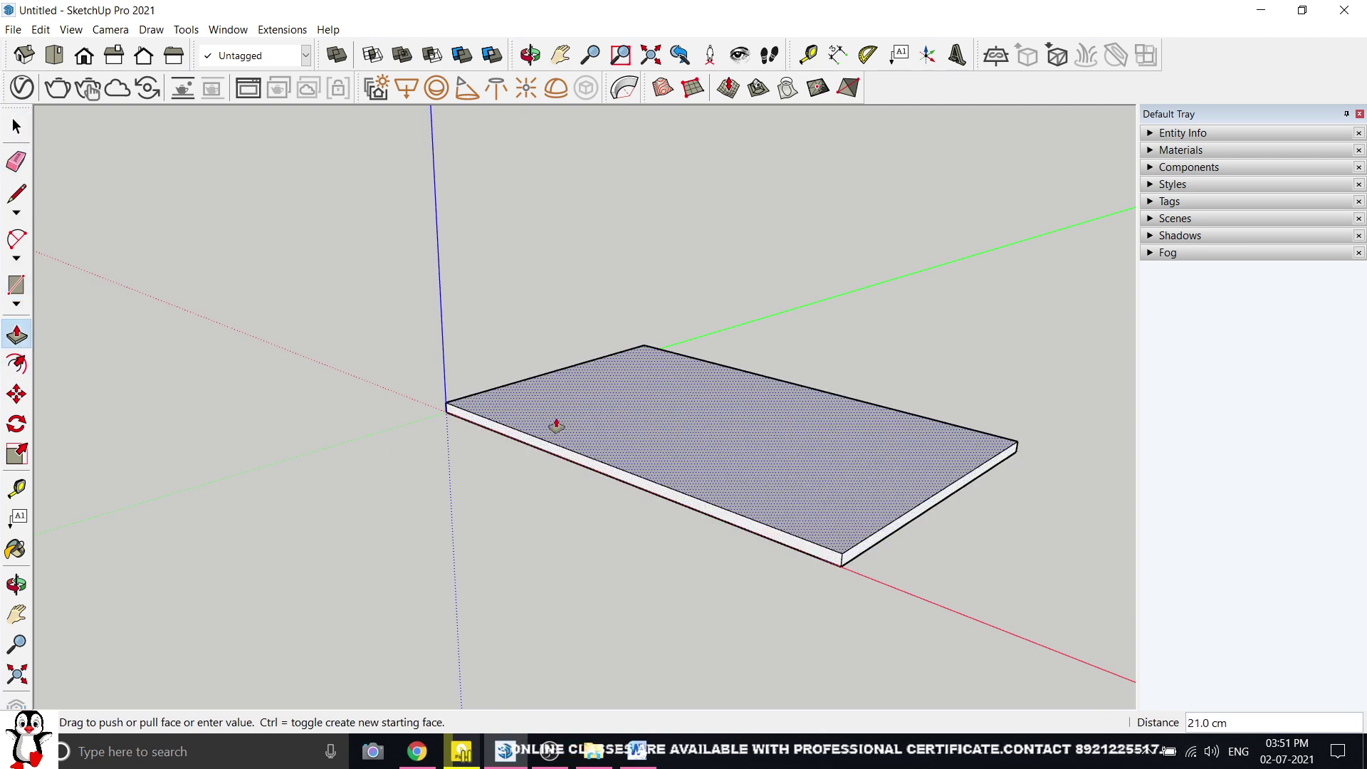
pyautogui.click(556, 425)
pyautogui.press('space')
pyautogui.scroll(-2, 439, 284)
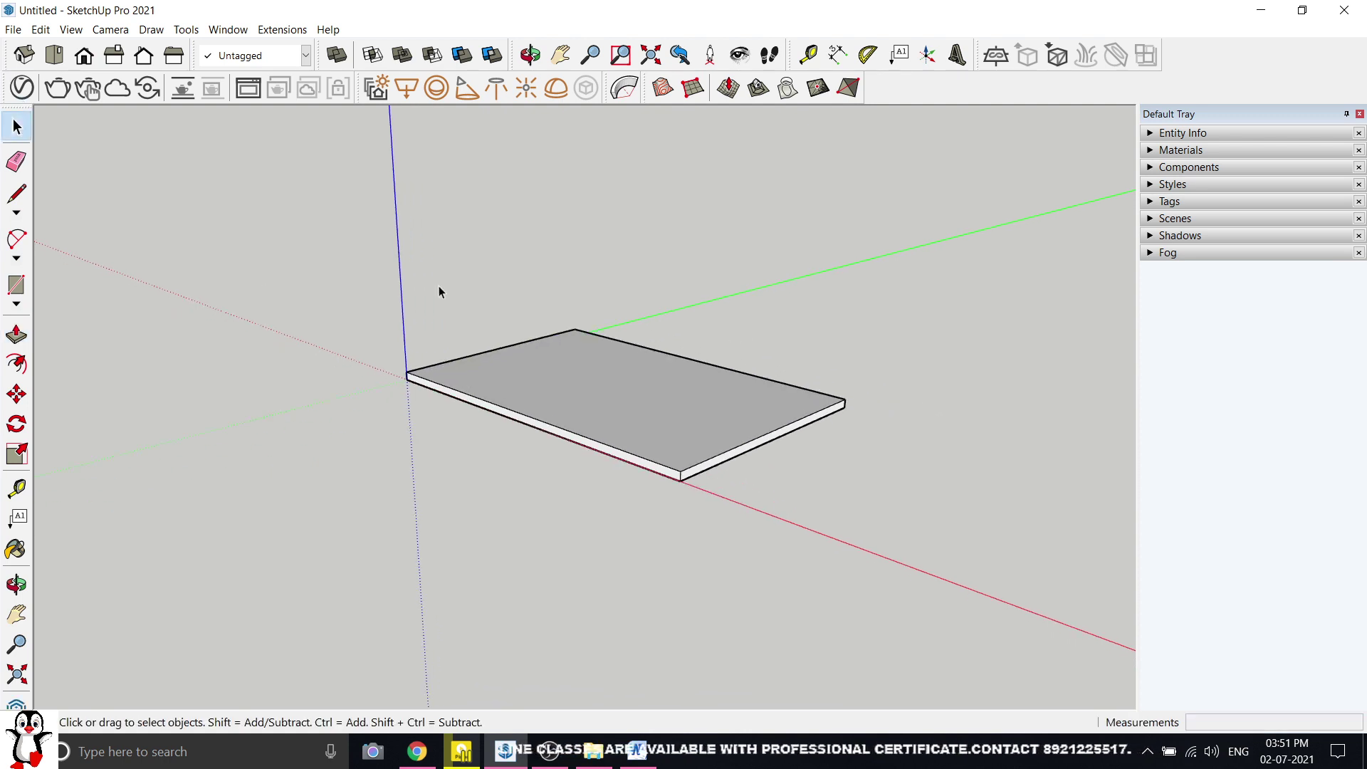
pyautogui.moveTo(438, 285); pyautogui.dragTo(456, 394, button='middle')
pyautogui.scroll(3, 446, 367)
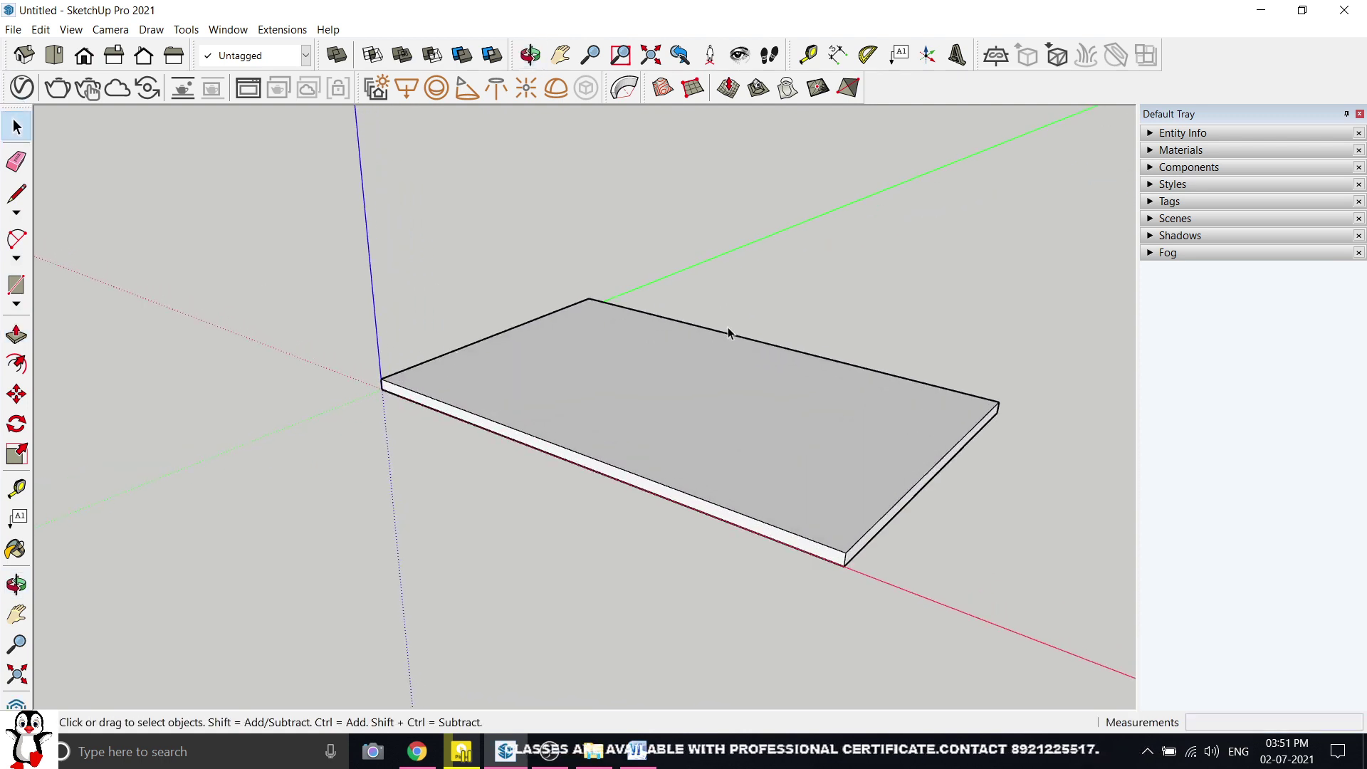
pyautogui.click(932, 471)
pyautogui.click(726, 506)
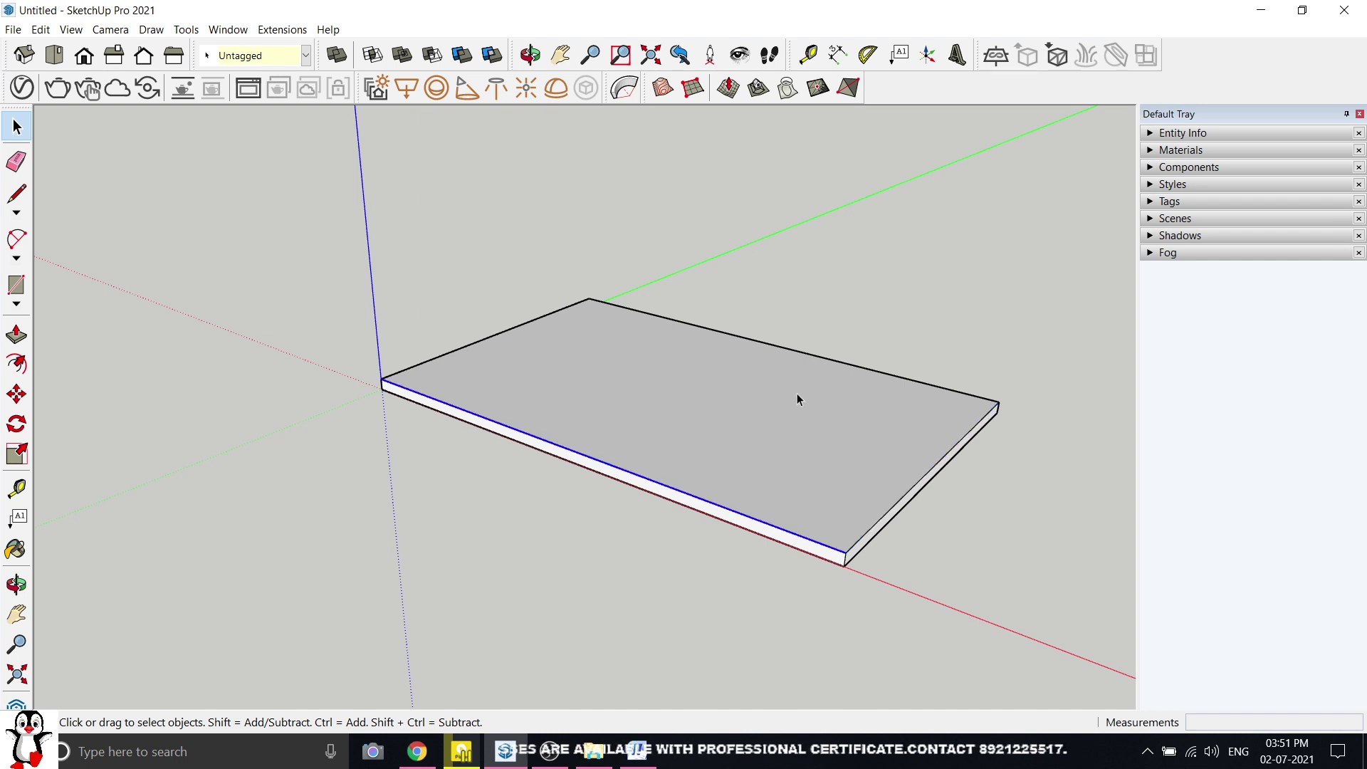
pyautogui.click(363, 293)
pyautogui.scroll(-2, 590, 412)
pyautogui.scroll(2, 705, 398)
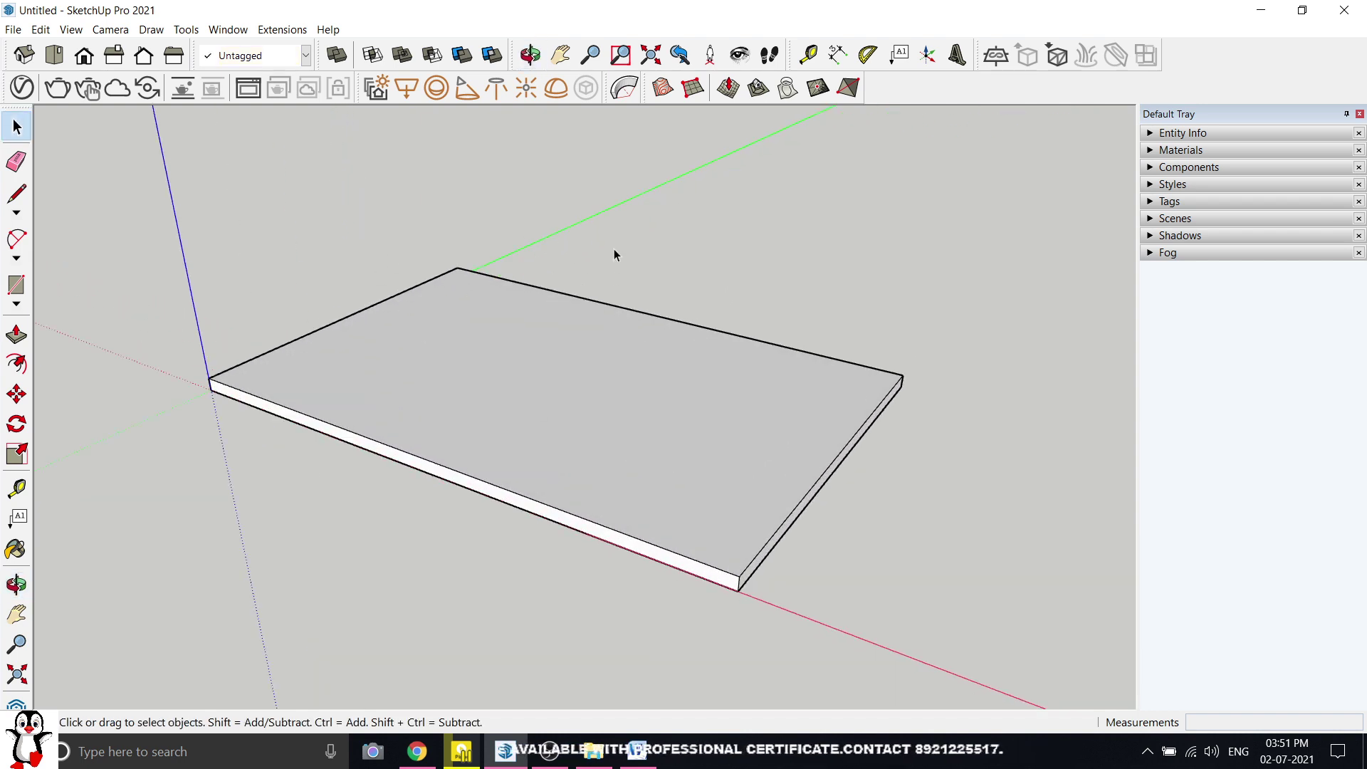
pyautogui.scroll(-1, 275, 290)
pyautogui.scroll(2, 314, 314)
pyautogui.click(314, 312)
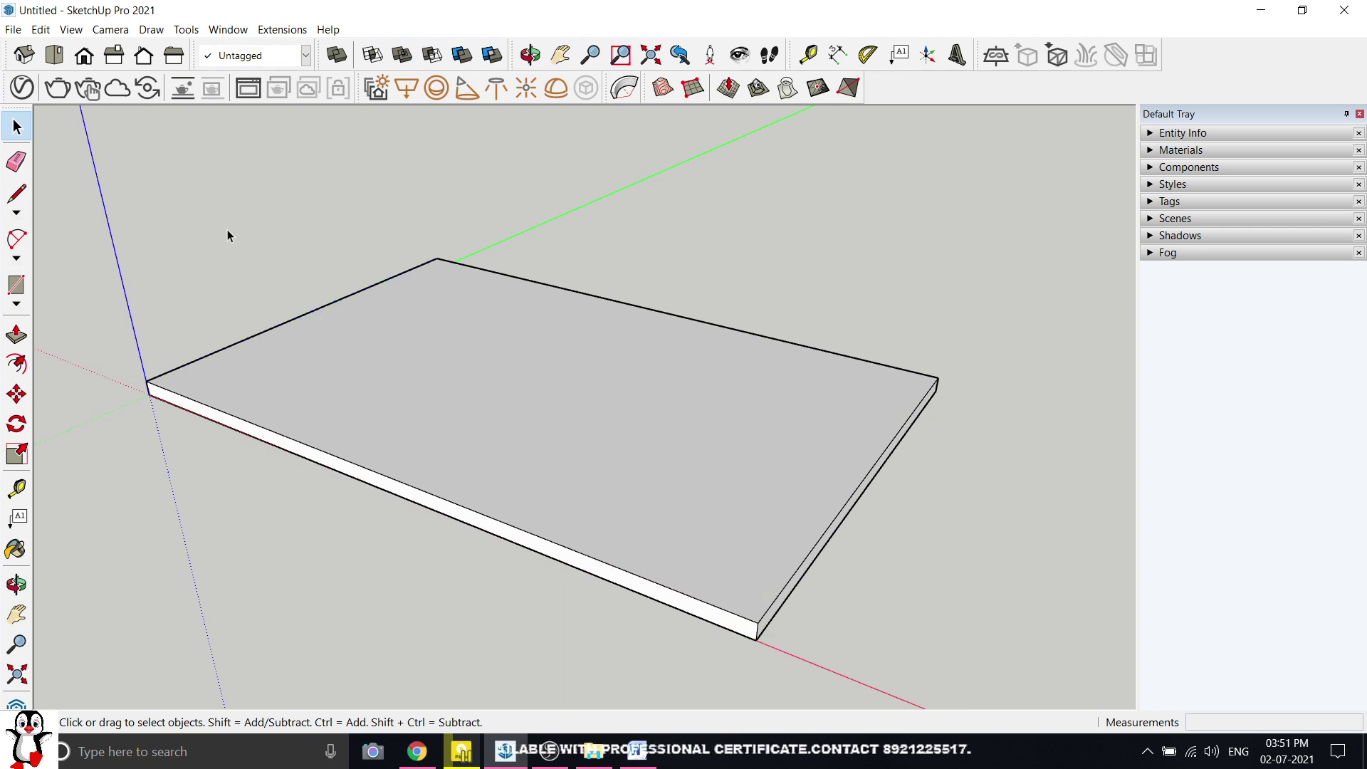
# - Start the MajRail extension and set the rail height to 90
pyautogui.click(282, 29)
pyautogui.click(316, 122)
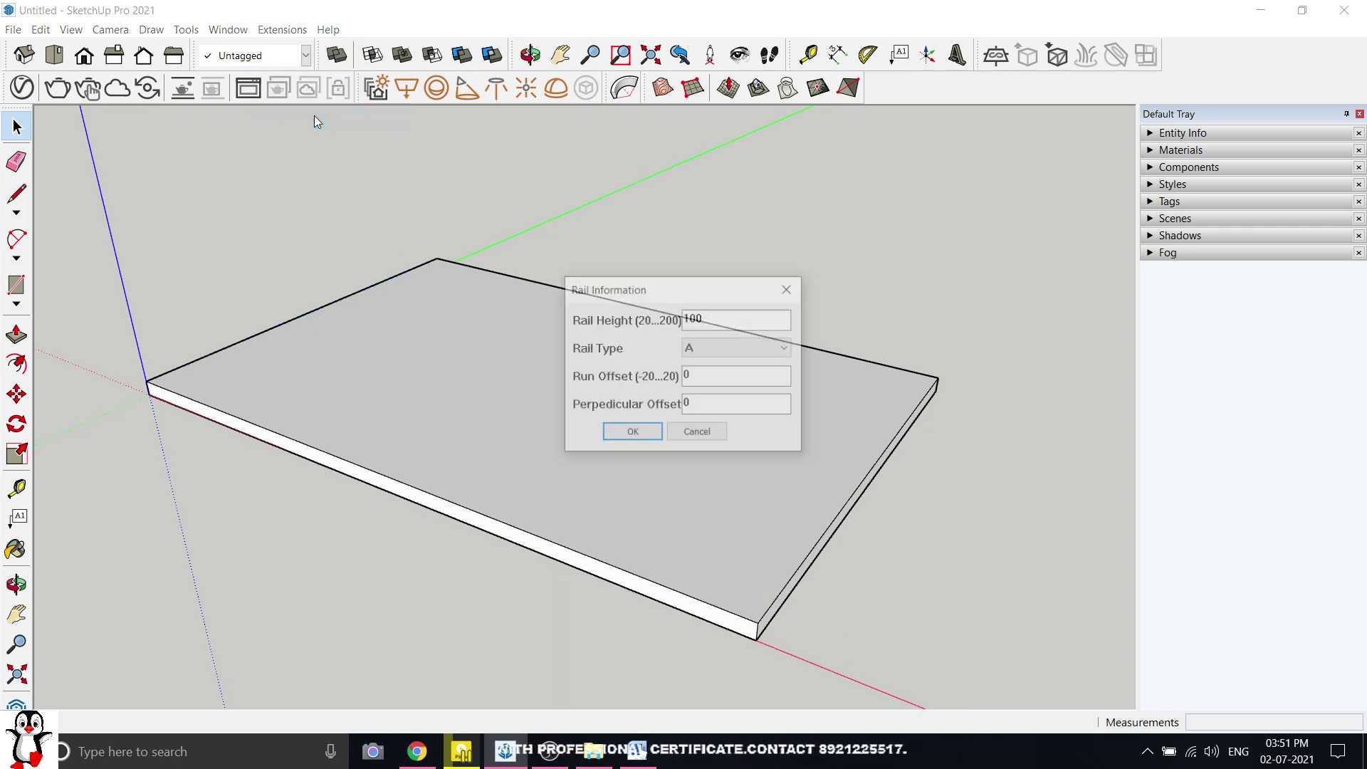
pyautogui.moveTo(616, 294); pyautogui.dragTo(904, 158)
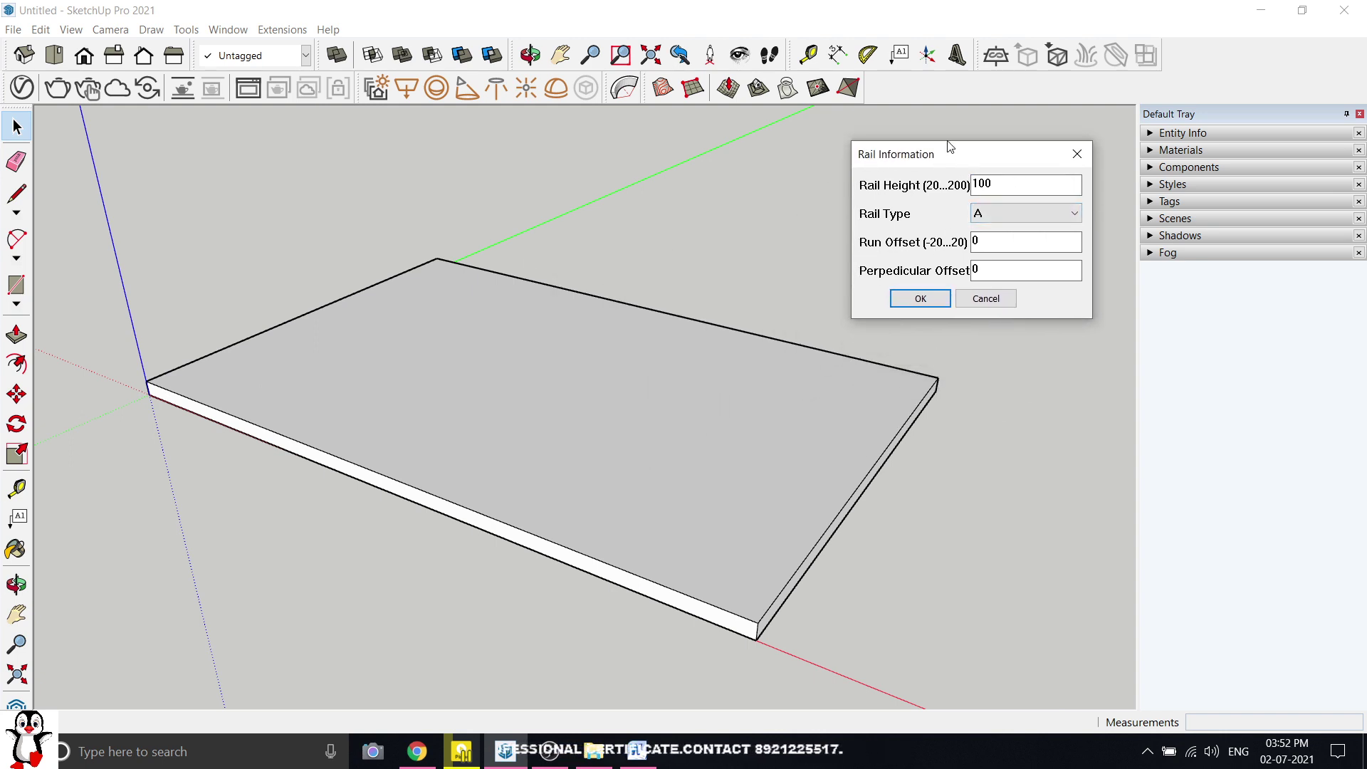
pyautogui.moveTo(947, 158); pyautogui.dragTo(947, 118)
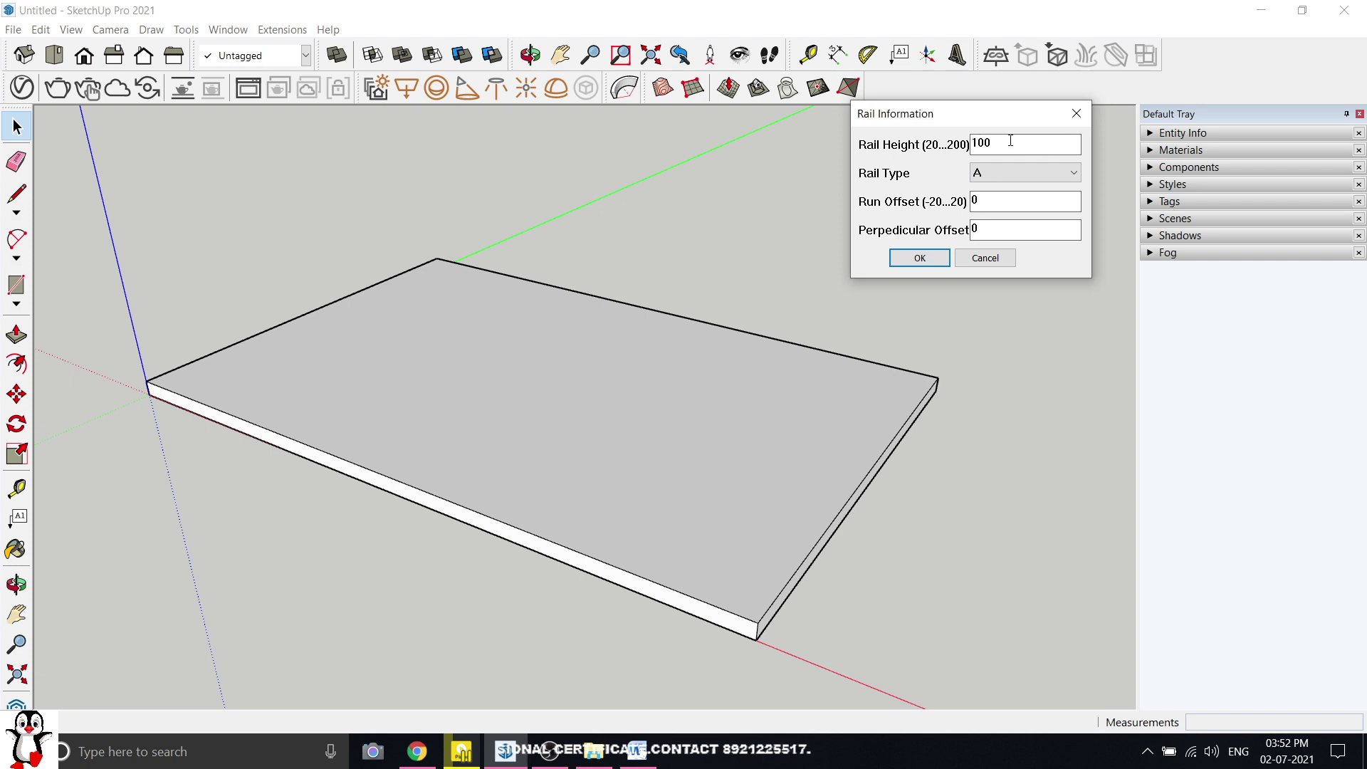
pyautogui.doubleClick(985, 143)
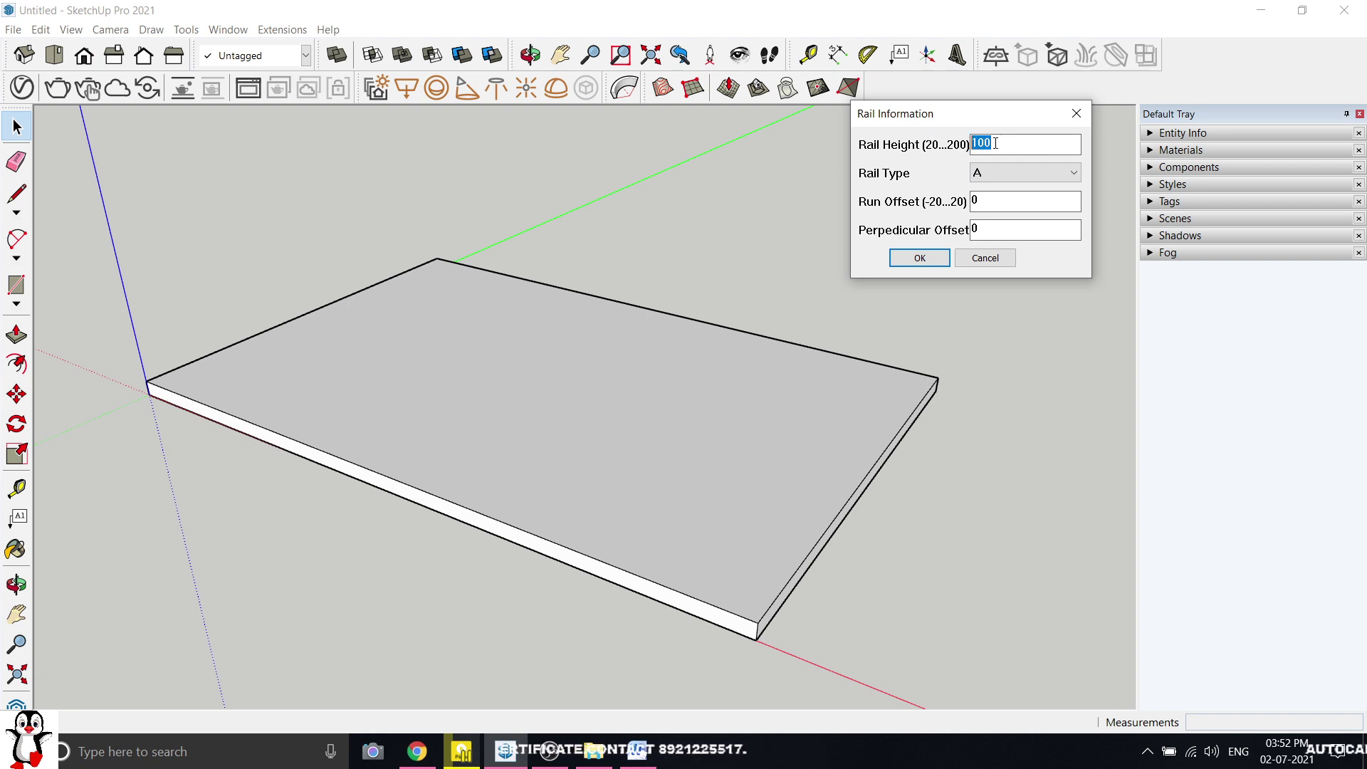
pyautogui.click(1024, 143)
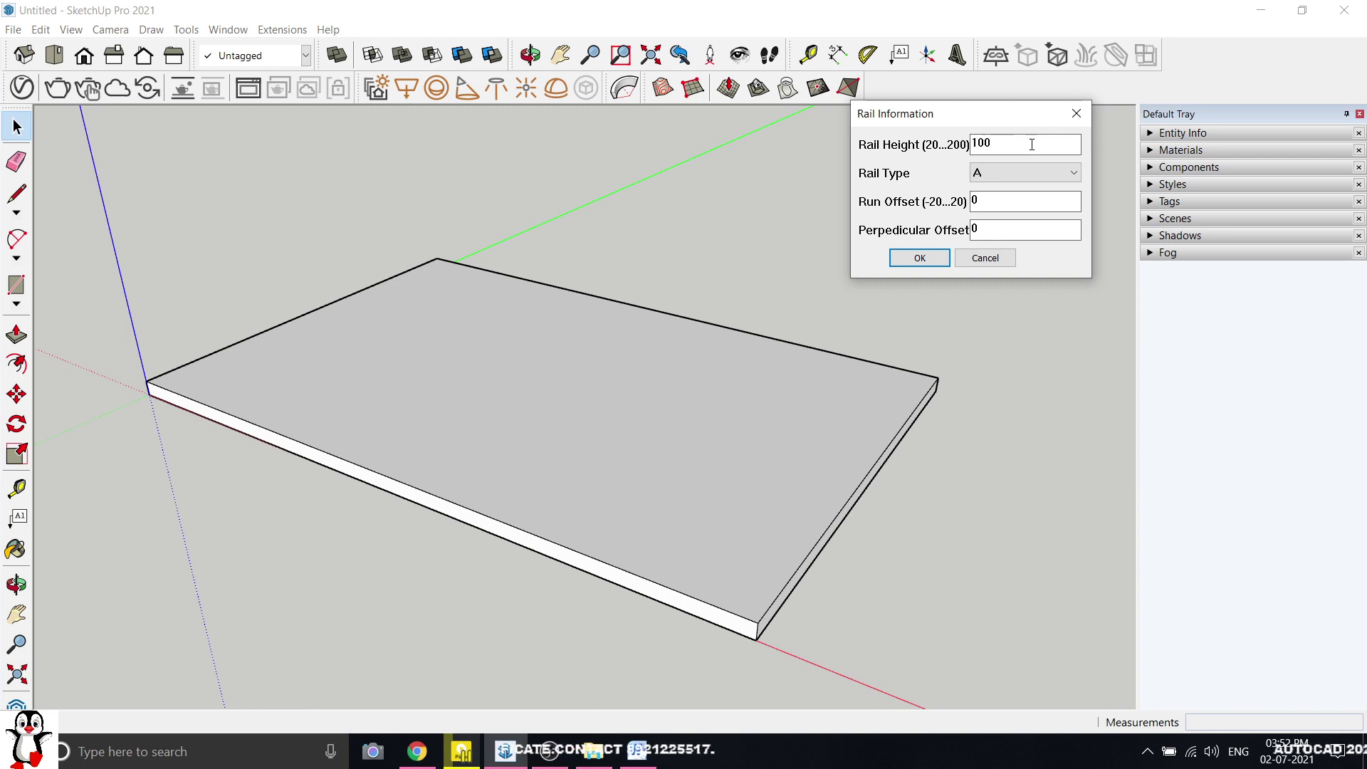
pyautogui.moveTo(1014, 144); pyautogui.dragTo(970, 144)
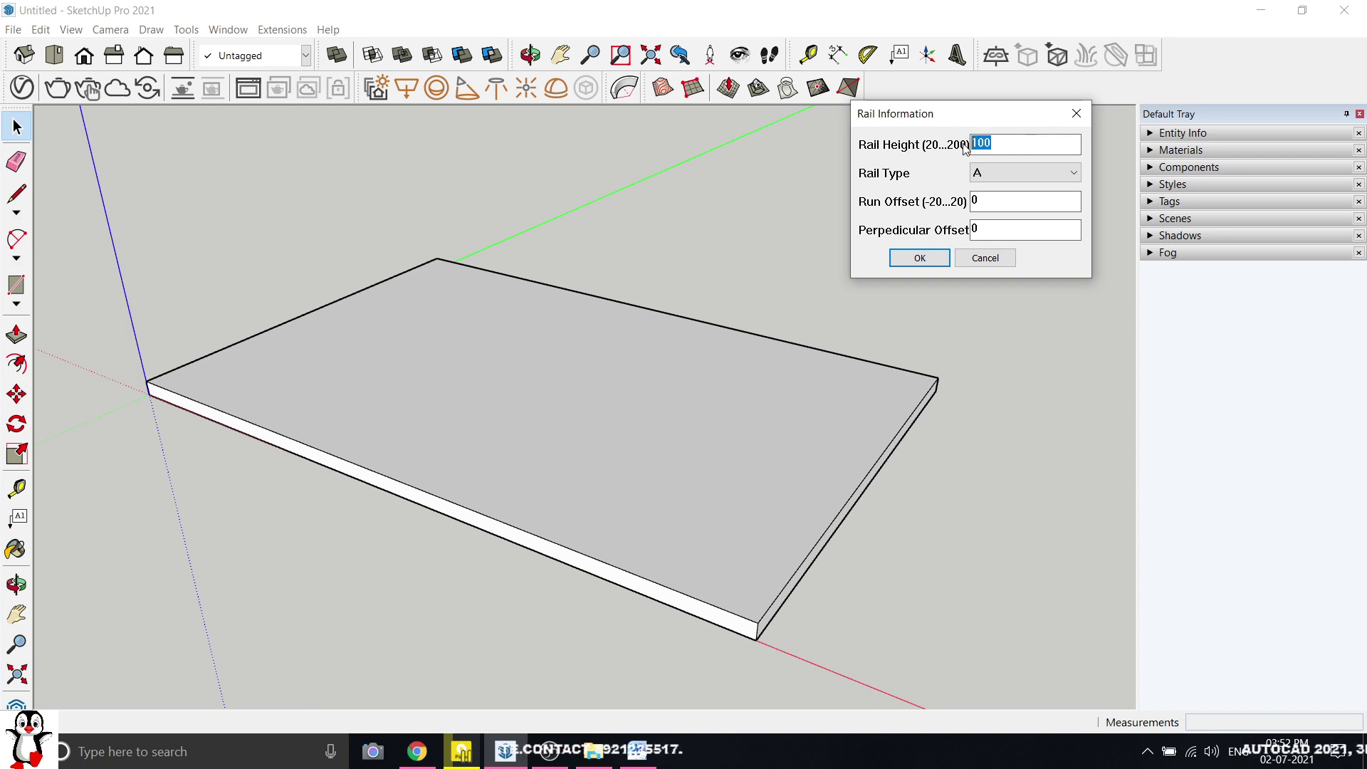
pyautogui.write('90')
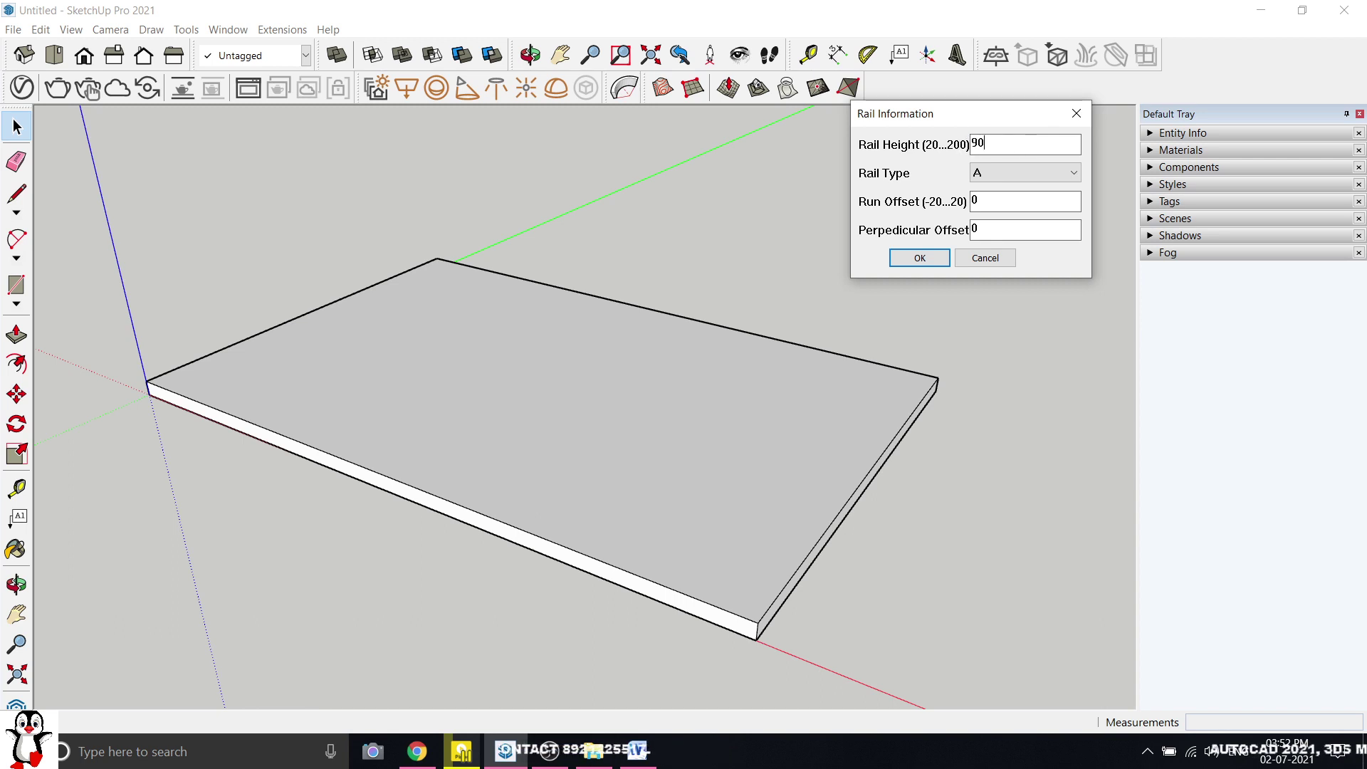
# - Choose rail type A, set the run offset and perpendicular offset to 10, and accept the rail settings
pyautogui.click(982, 174)
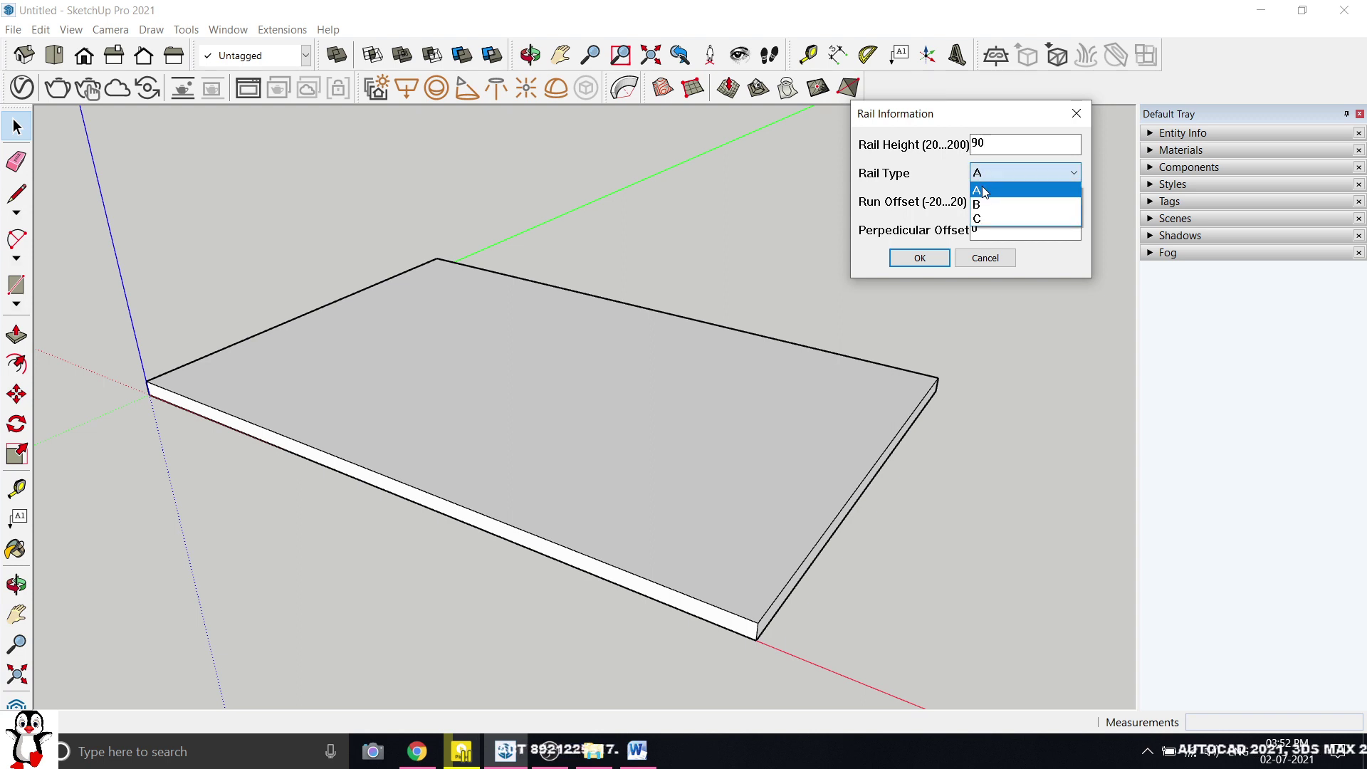
pyautogui.click(990, 191)
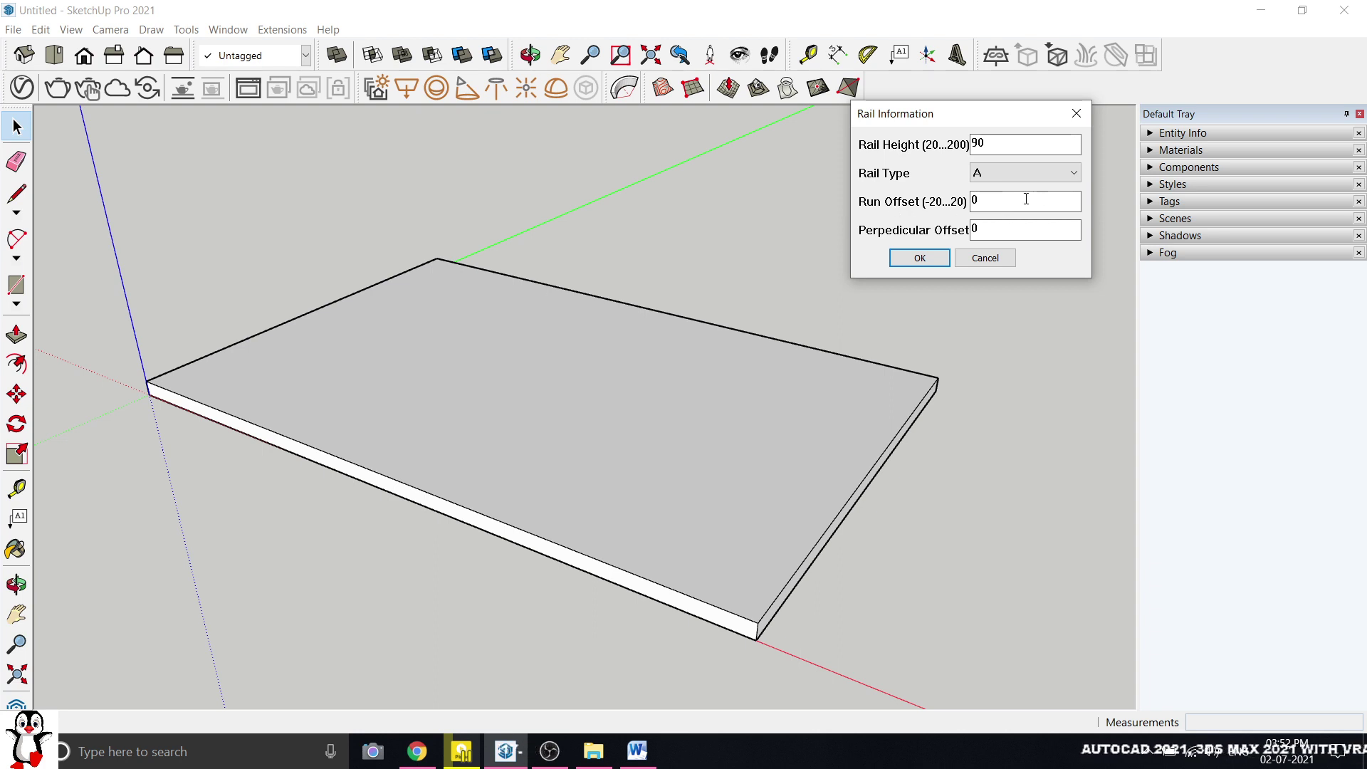
pyautogui.moveTo(959, 126); pyautogui.dragTo(920, 131)
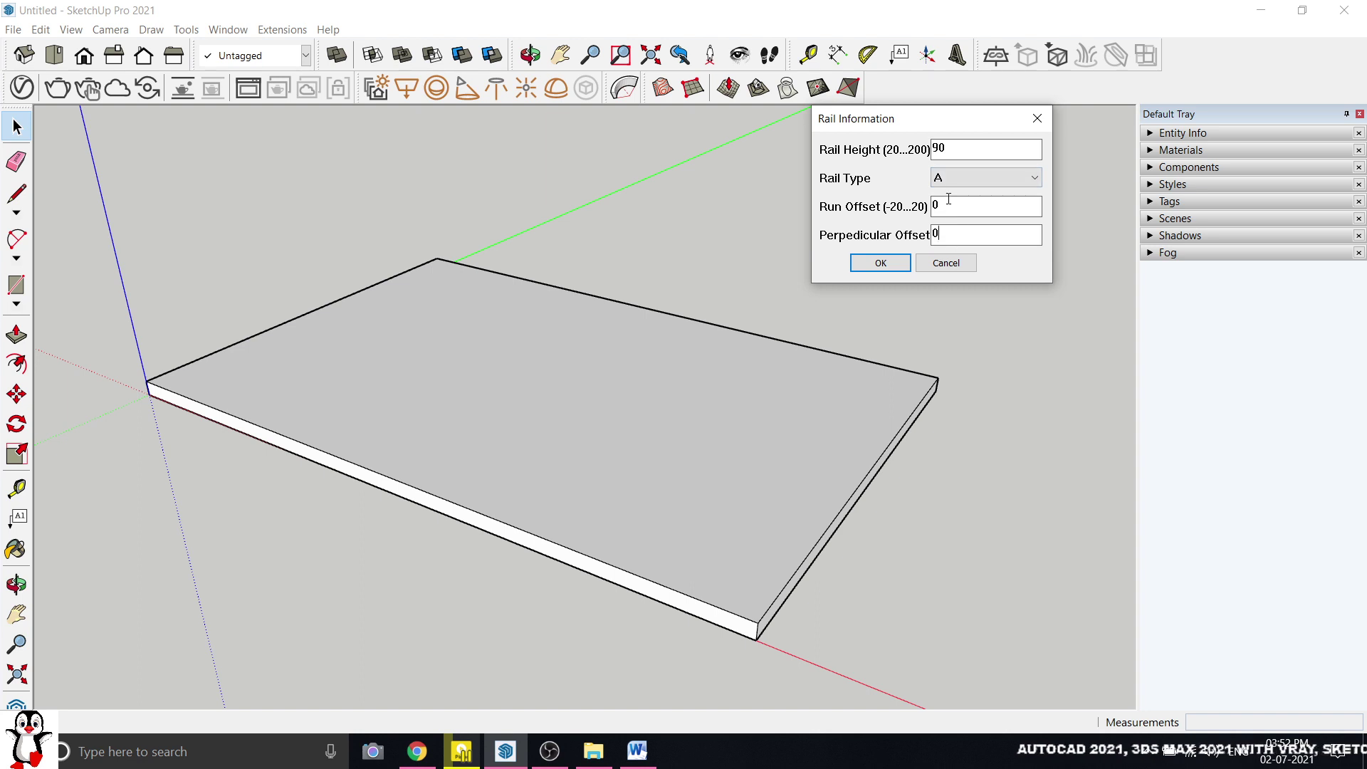
pyautogui.hotkey('shift', 'Tab')
pyautogui.write('10')
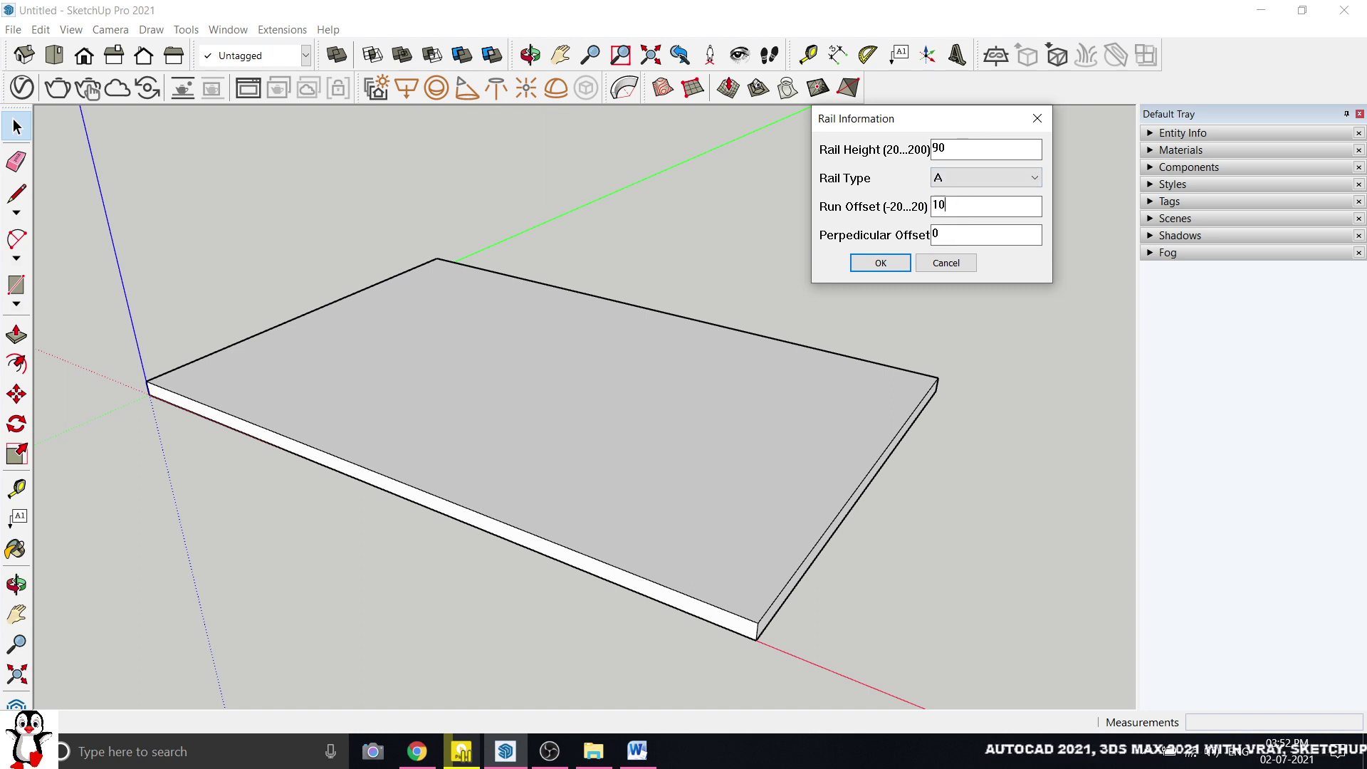
pyautogui.press('Tab')
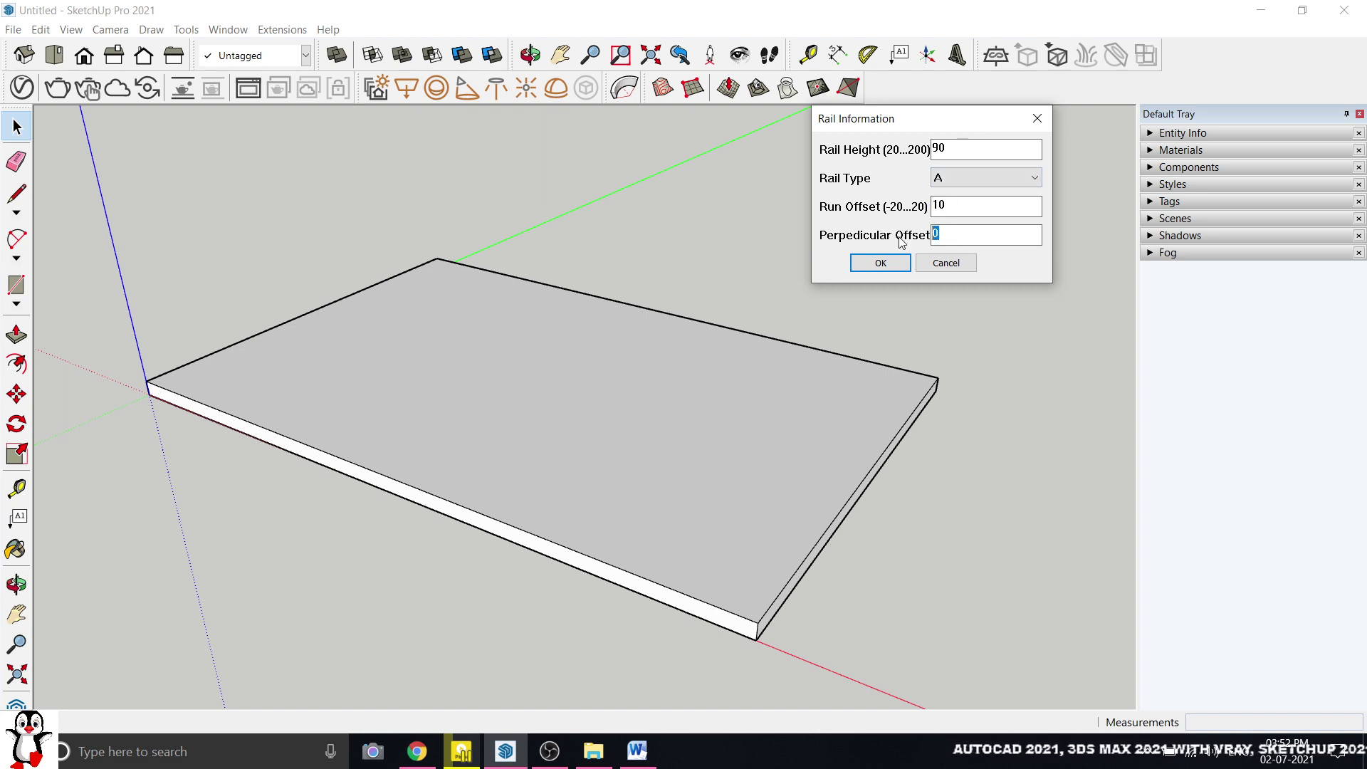
pyautogui.write('10')
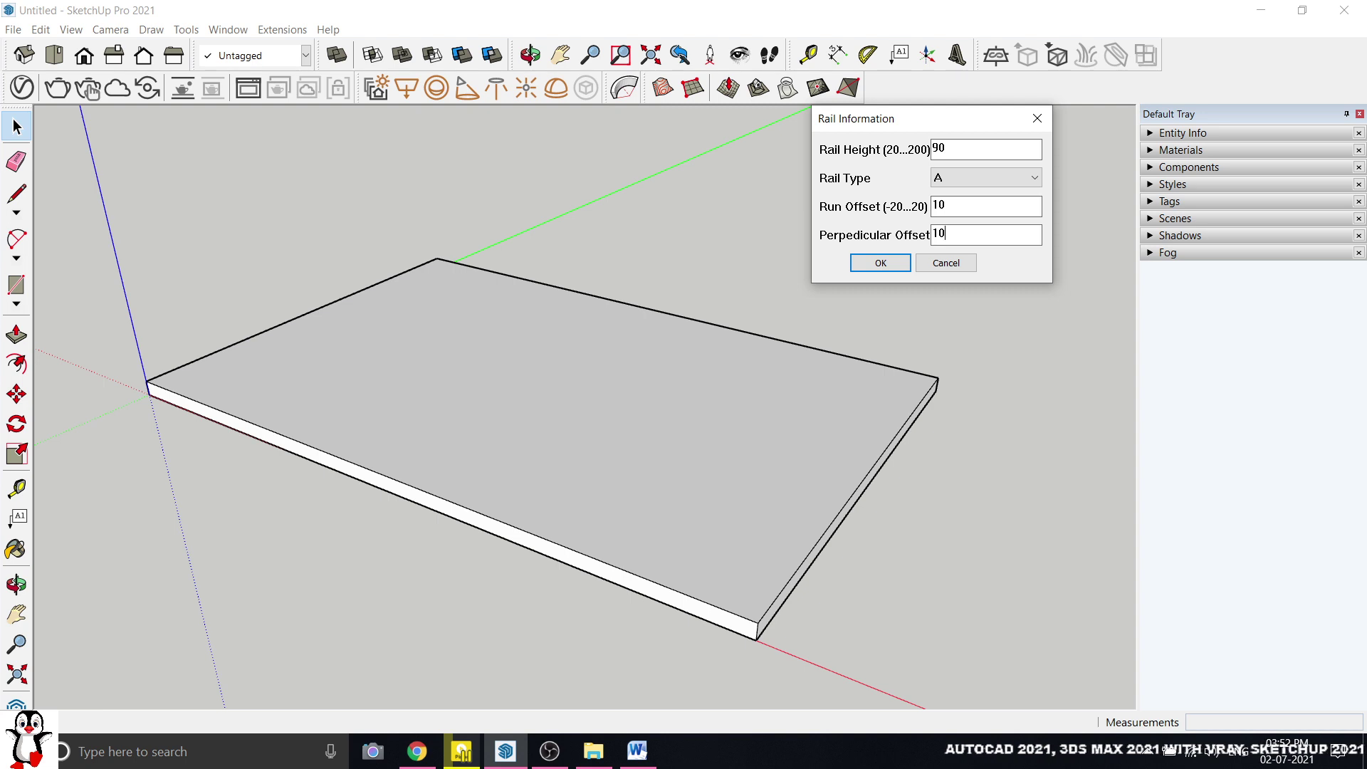
pyautogui.click(878, 267)
pyautogui.moveTo(659, 284); pyautogui.dragTo(821, 176)
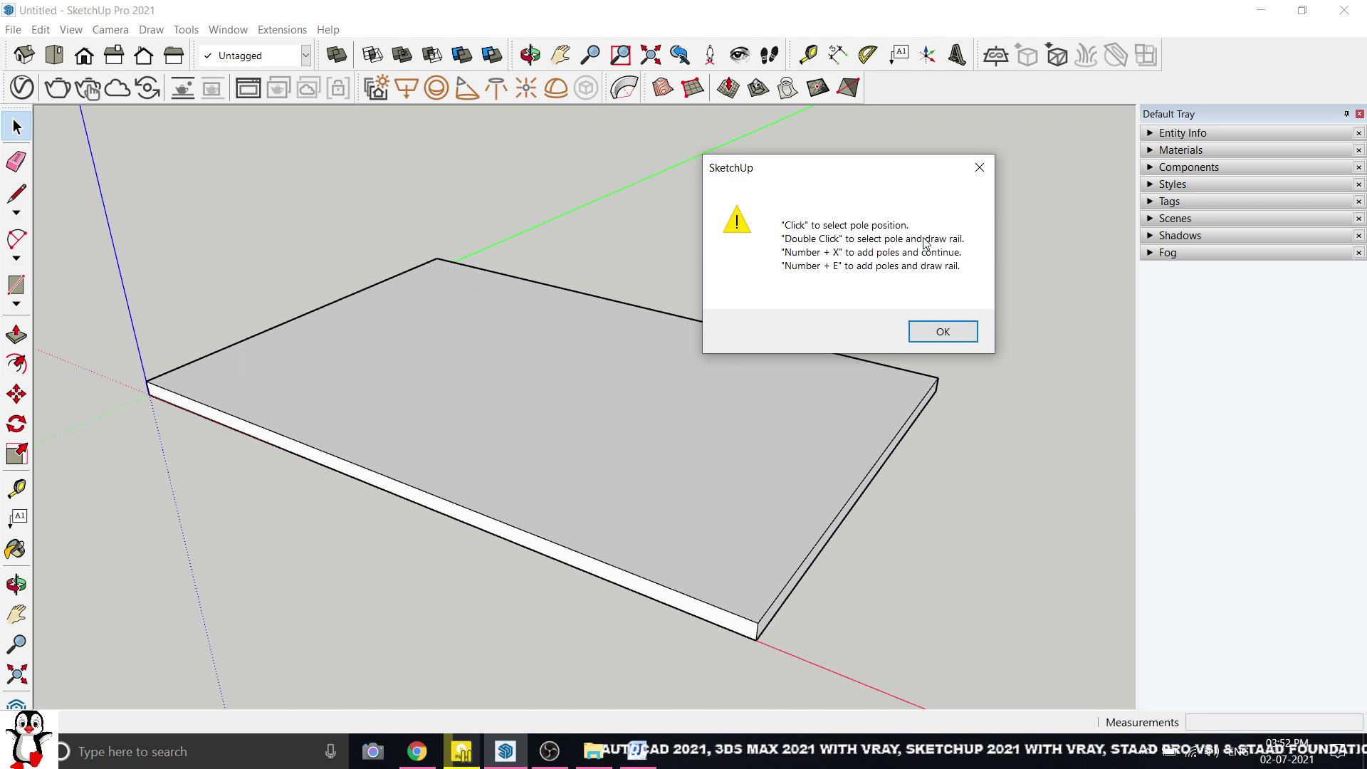
pyautogui.click(946, 333)
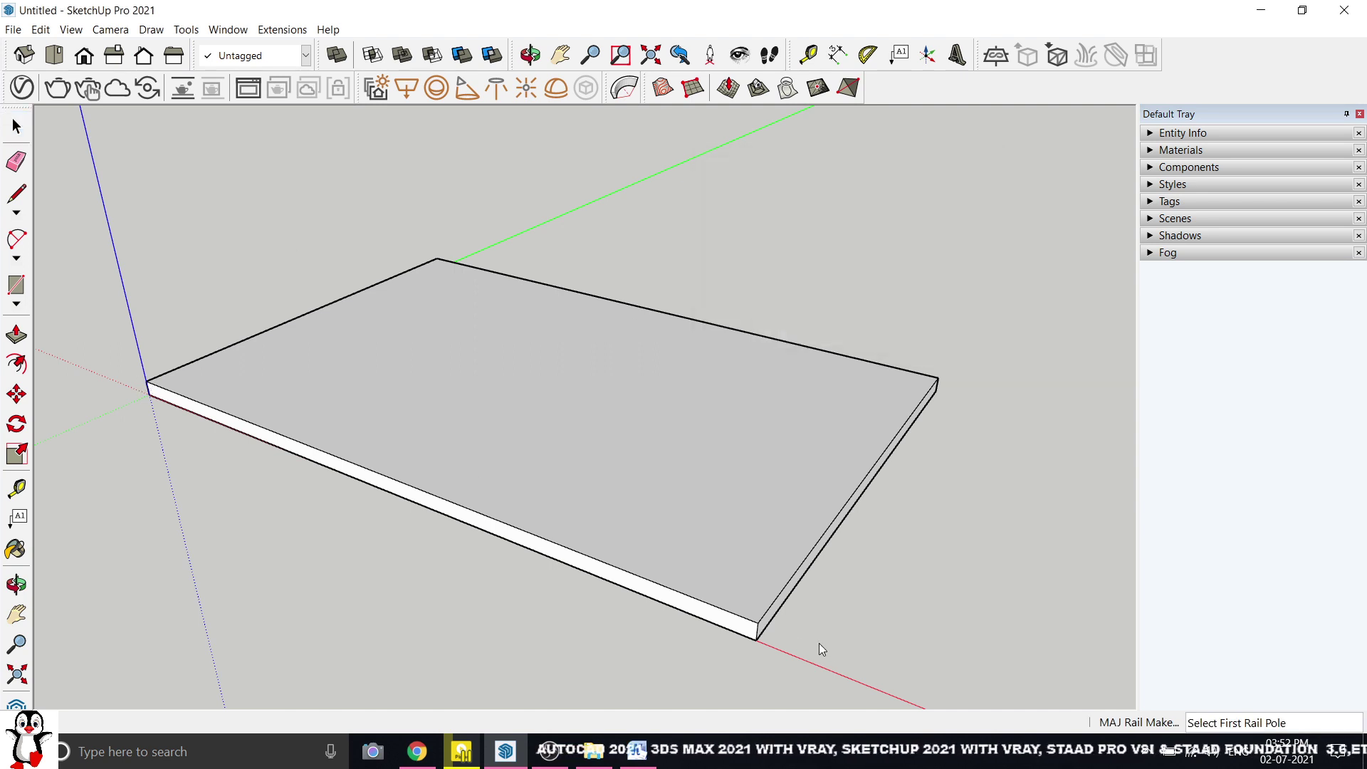
# - Generate a type A rail along the slab's long top edge, starting at the corner above the origin, and inspect its offset
pyautogui.click(149, 385)
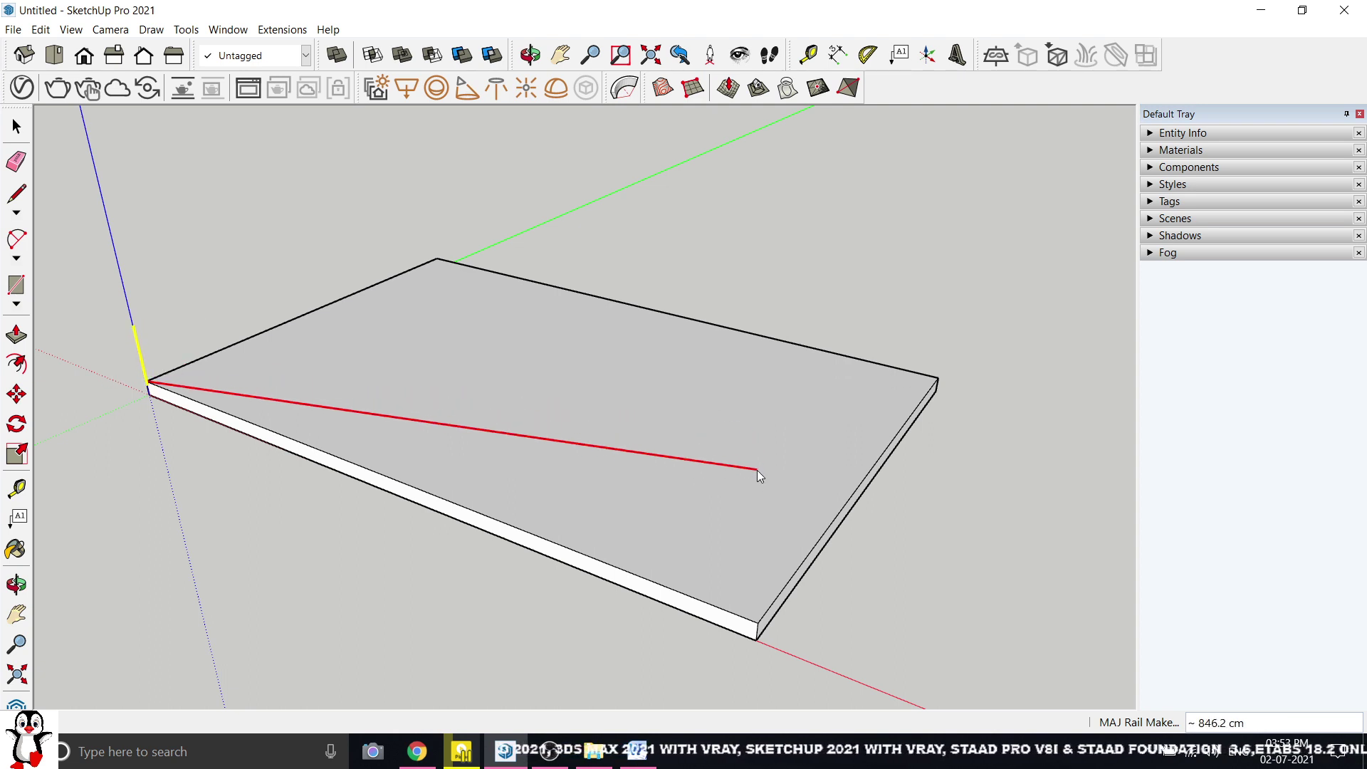
pyautogui.click(761, 625)
pyautogui.moveTo(887, 532); pyautogui.dragTo(543, 413, button='middle')
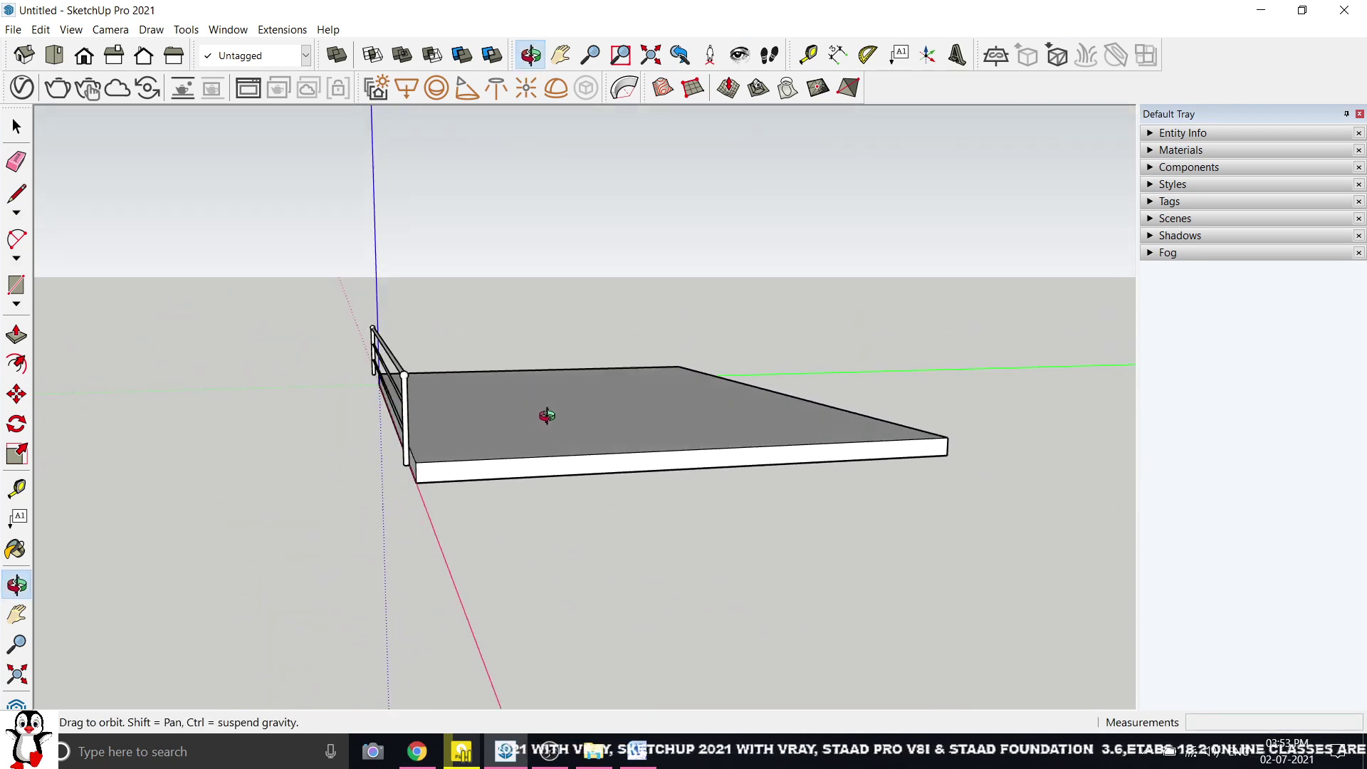
pyautogui.scroll(5, 419, 468)
pyautogui.scroll(3, 418, 469)
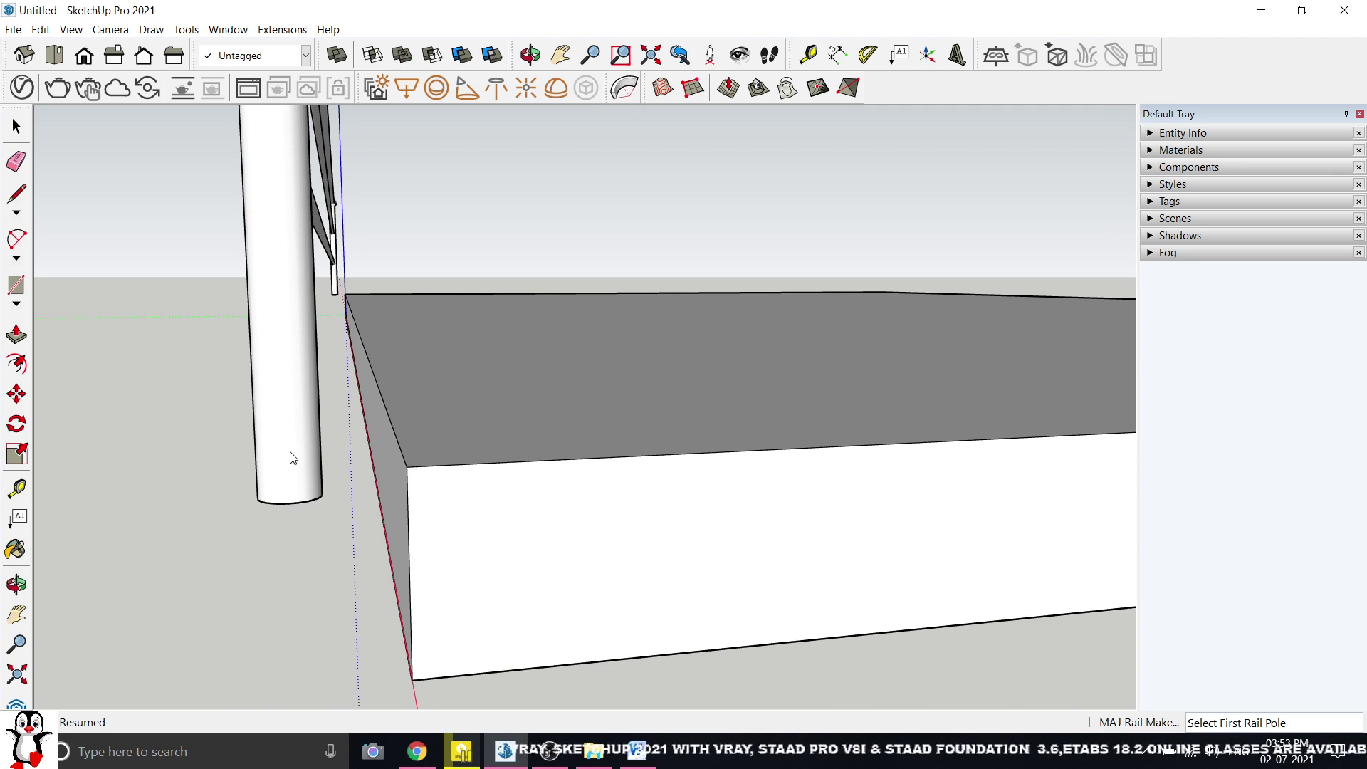
# - Delete the offset rail beside the slab's long edge
pyautogui.press('space')
pyautogui.click(261, 221)
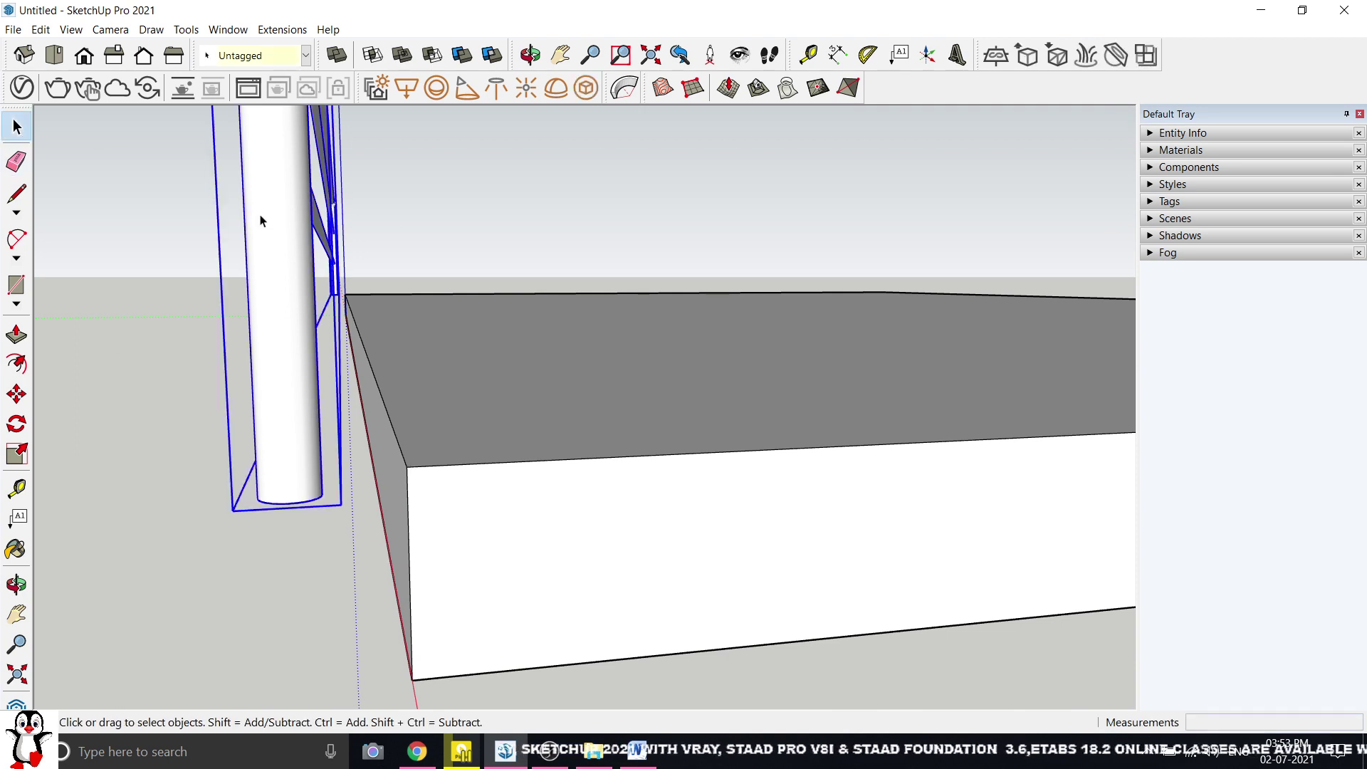
pyautogui.press('Delete')
# - Restart MajRail with the run offset and perpendicular offset both set to 0
pyautogui.click(282, 29)
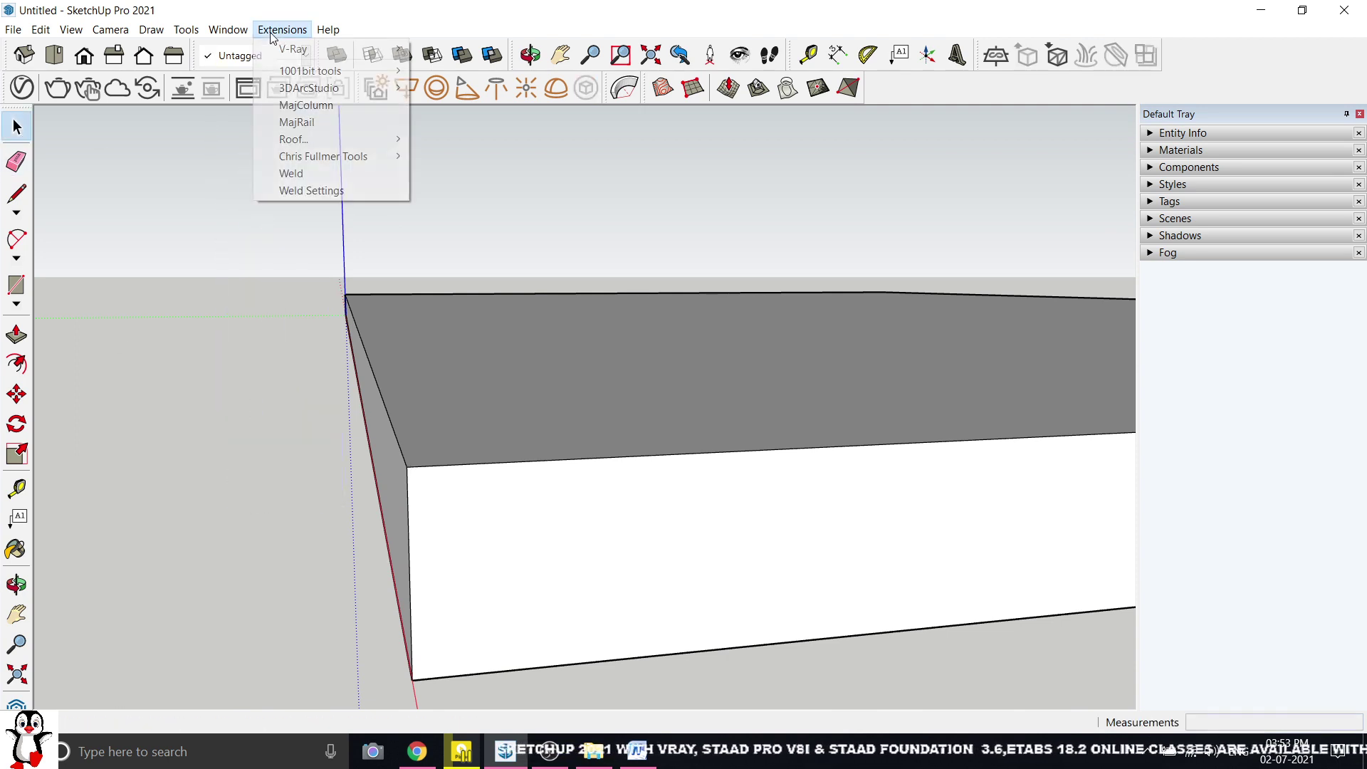
pyautogui.click(306, 122)
pyautogui.doubleClick(712, 372)
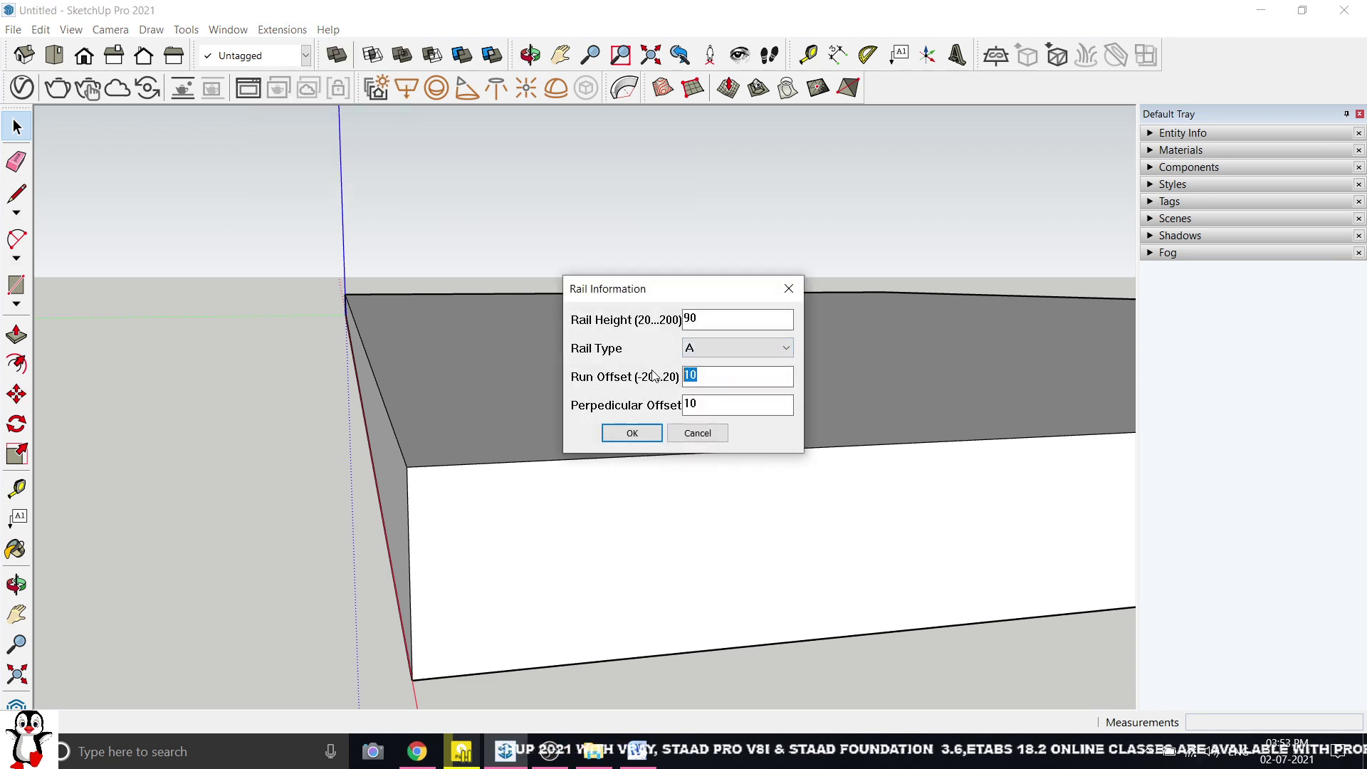
pyautogui.write('0')
pyautogui.doubleClick(712, 401)
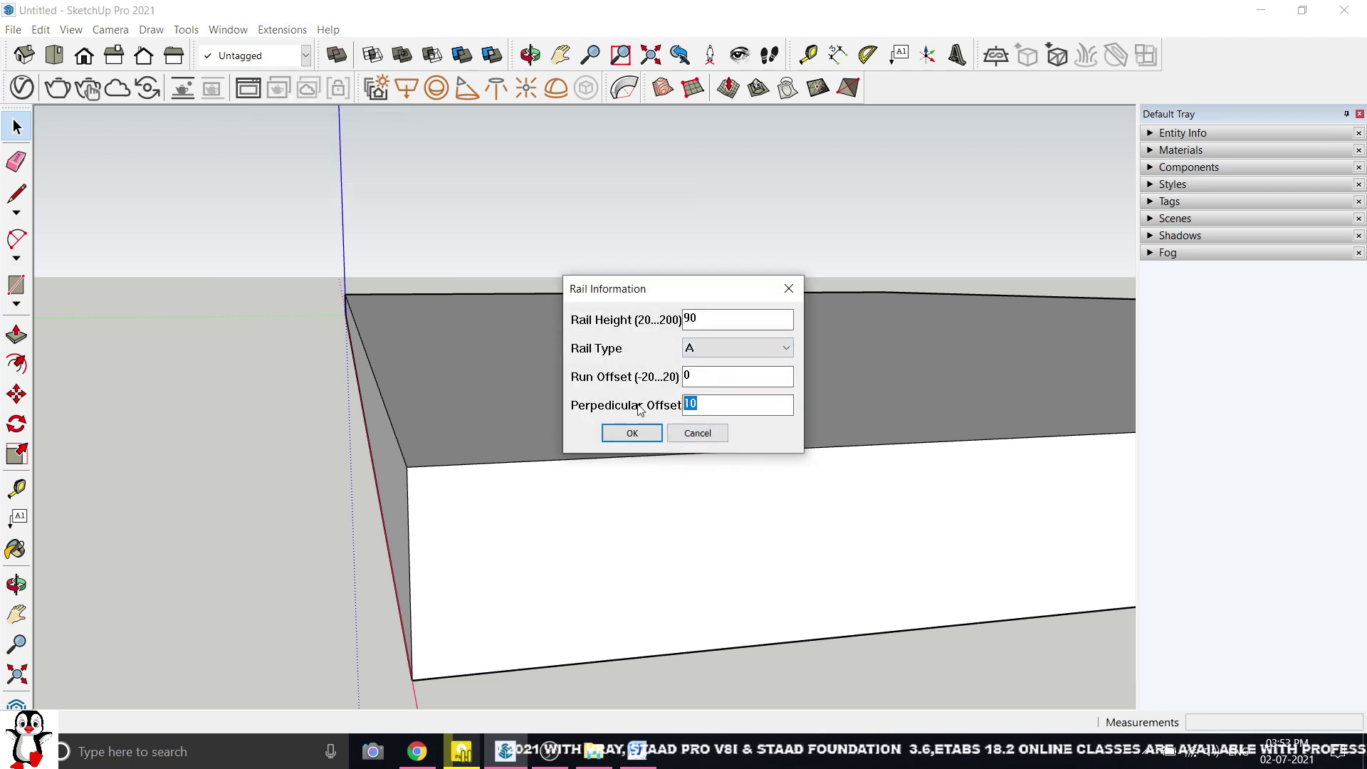
pyautogui.write('0')
pyautogui.click(623, 433)
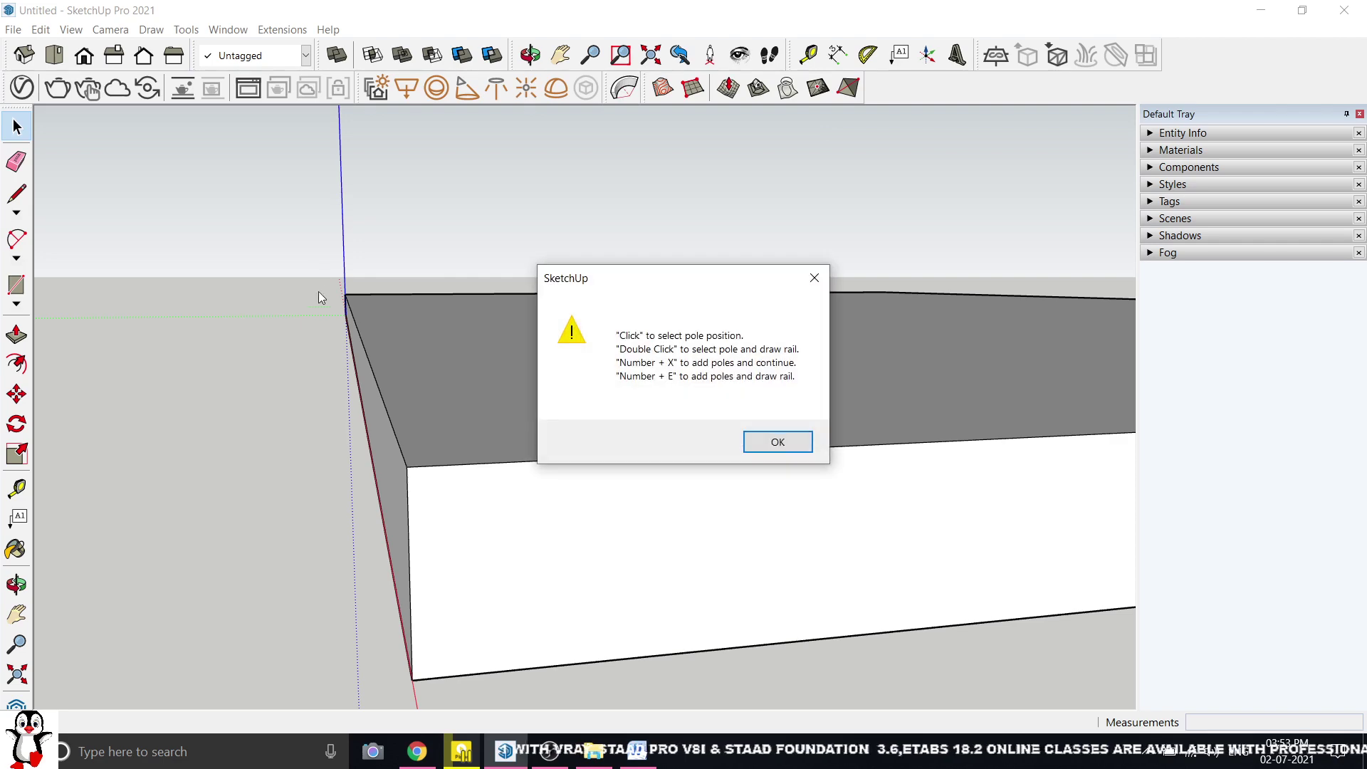
pyautogui.press('Return')
# - Generate a type A rail along the slab's 921 cm top edge, from the corner above the origin to its far corner
pyautogui.moveTo(732, 411); pyautogui.dragTo(825, 535, button='middle')
pyautogui.moveTo(200, 212); pyautogui.dragTo(407, 336, button='middle')
pyautogui.scroll(-2, 412, 337)
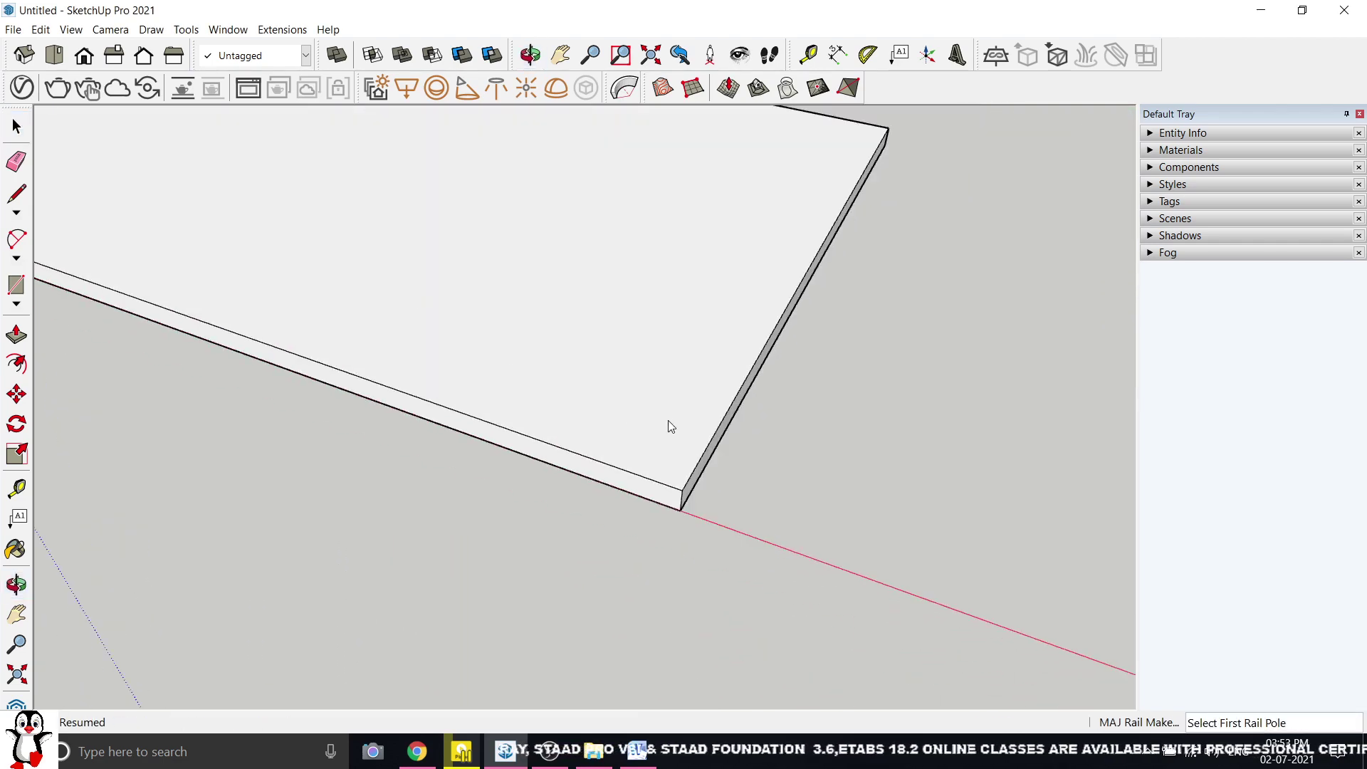
pyautogui.moveTo(668, 420); pyautogui.dragTo(427, 304, button='middle')
pyautogui.click(23, 54)
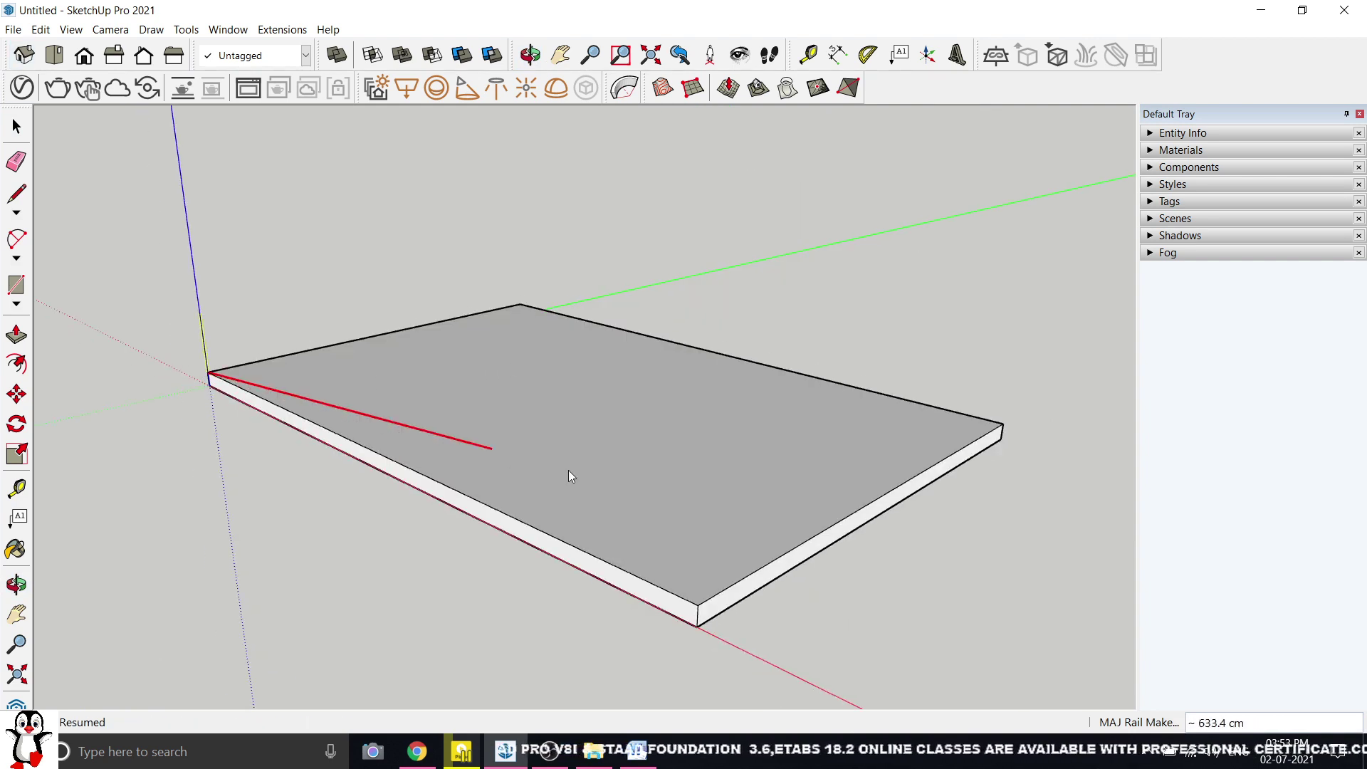
pyautogui.doubleClick(701, 604)
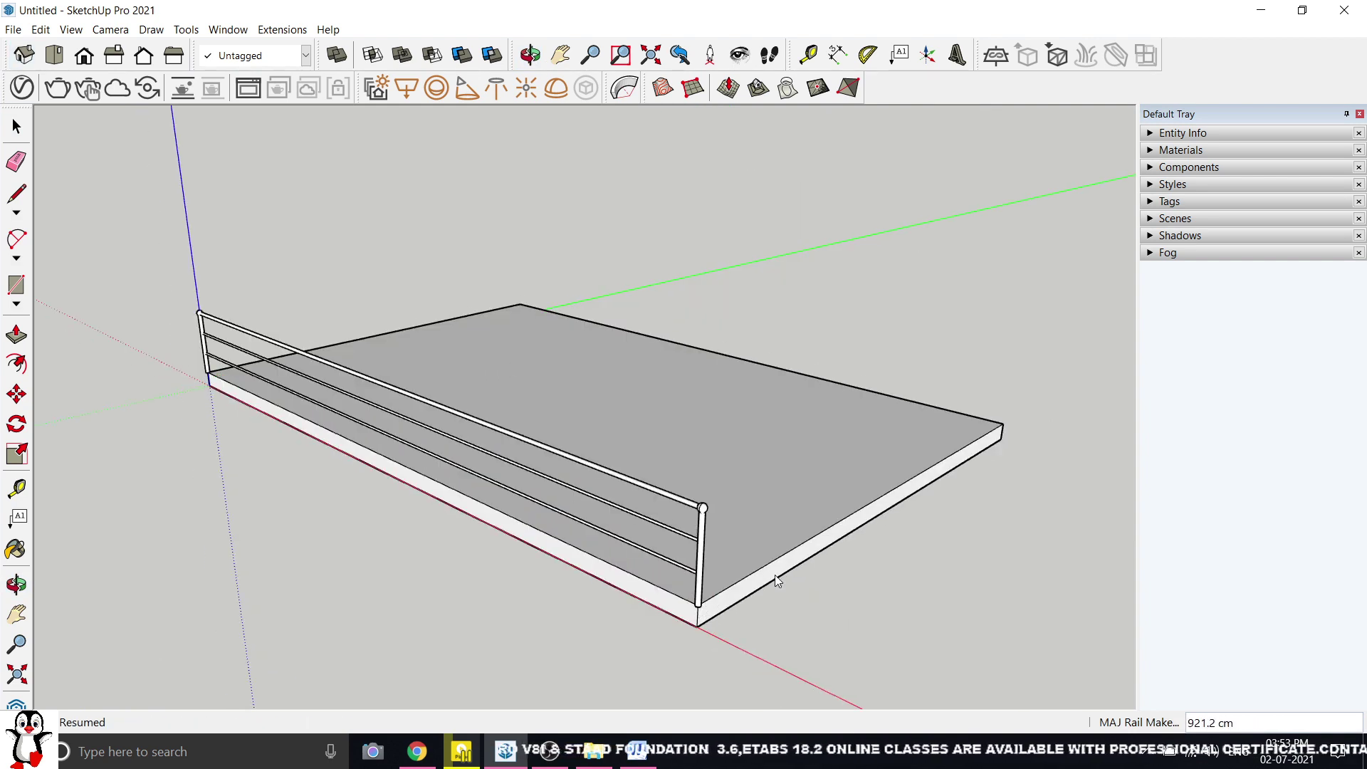
# - Continue the type A rail along the adjoining short top edge to the next slab corner, about 613 cm
pyautogui.moveTo(776, 580); pyautogui.dragTo(619, 515, button='middle')
pyautogui.scroll(5, 418, 450)
pyautogui.scroll(-4, 408, 466)
pyautogui.scroll(-2, 396, 447)
pyautogui.moveTo(399, 455); pyautogui.dragTo(377, 509, button='middle')
pyautogui.scroll(2, 311, 554)
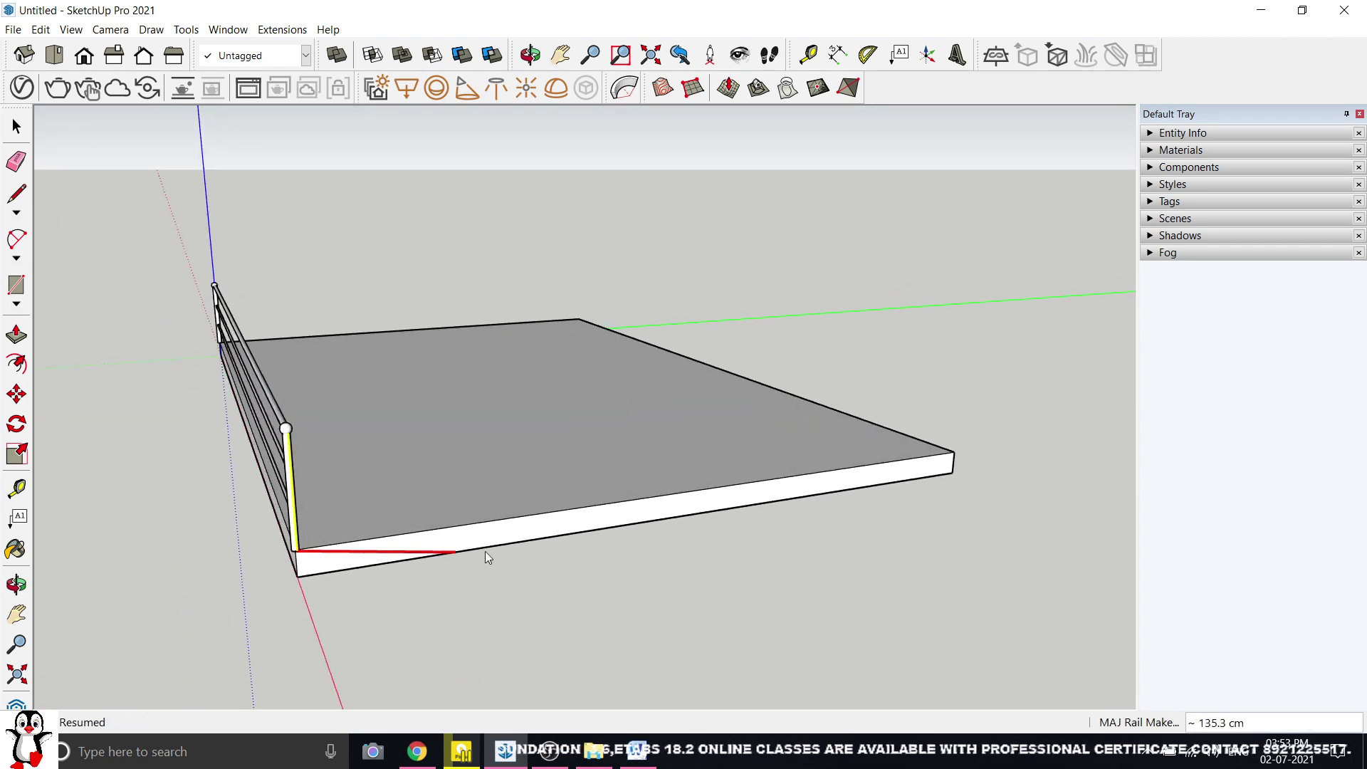
pyautogui.click(971, 445)
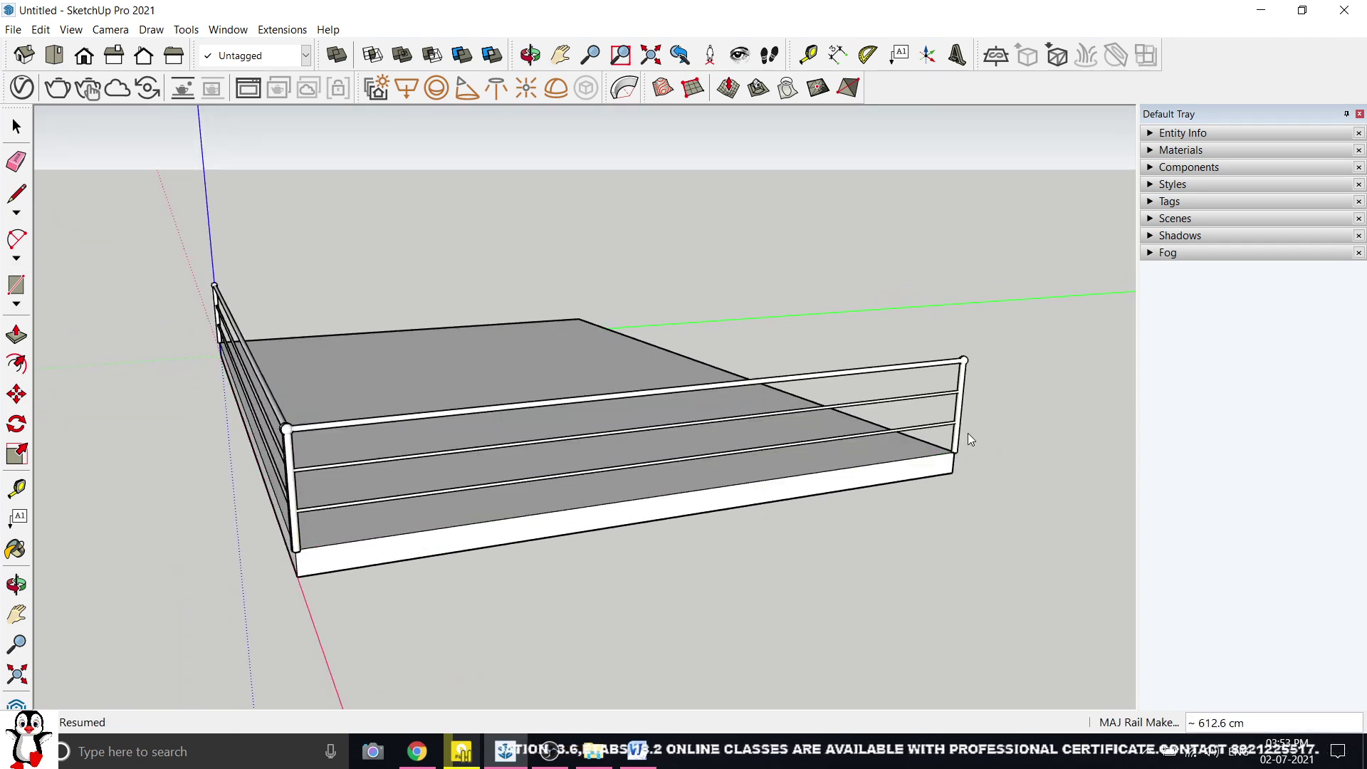
# - Restart MajRail with rail type B and accept the rail settings
pyautogui.moveTo(968, 433); pyautogui.dragTo(427, 431, button='middle')
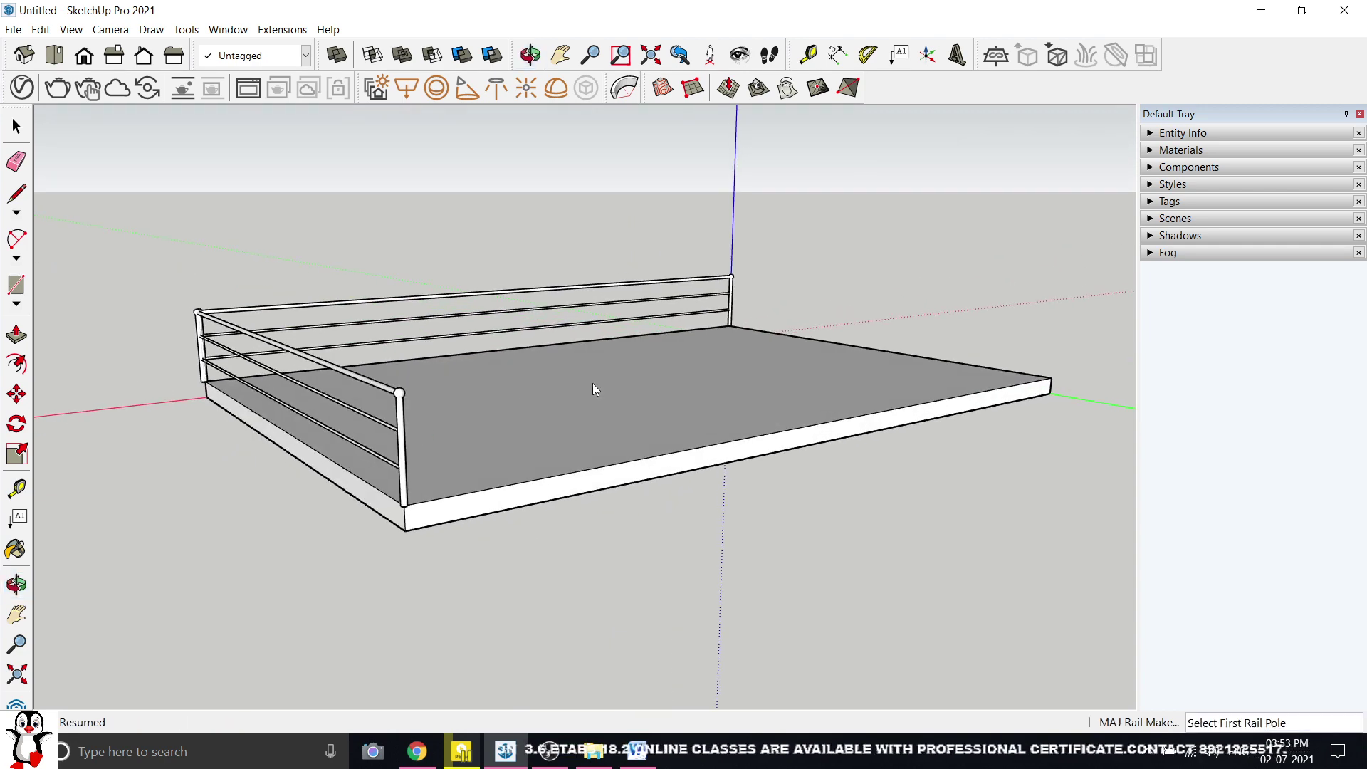
pyautogui.scroll(1, 595, 388)
pyautogui.click(234, 28)
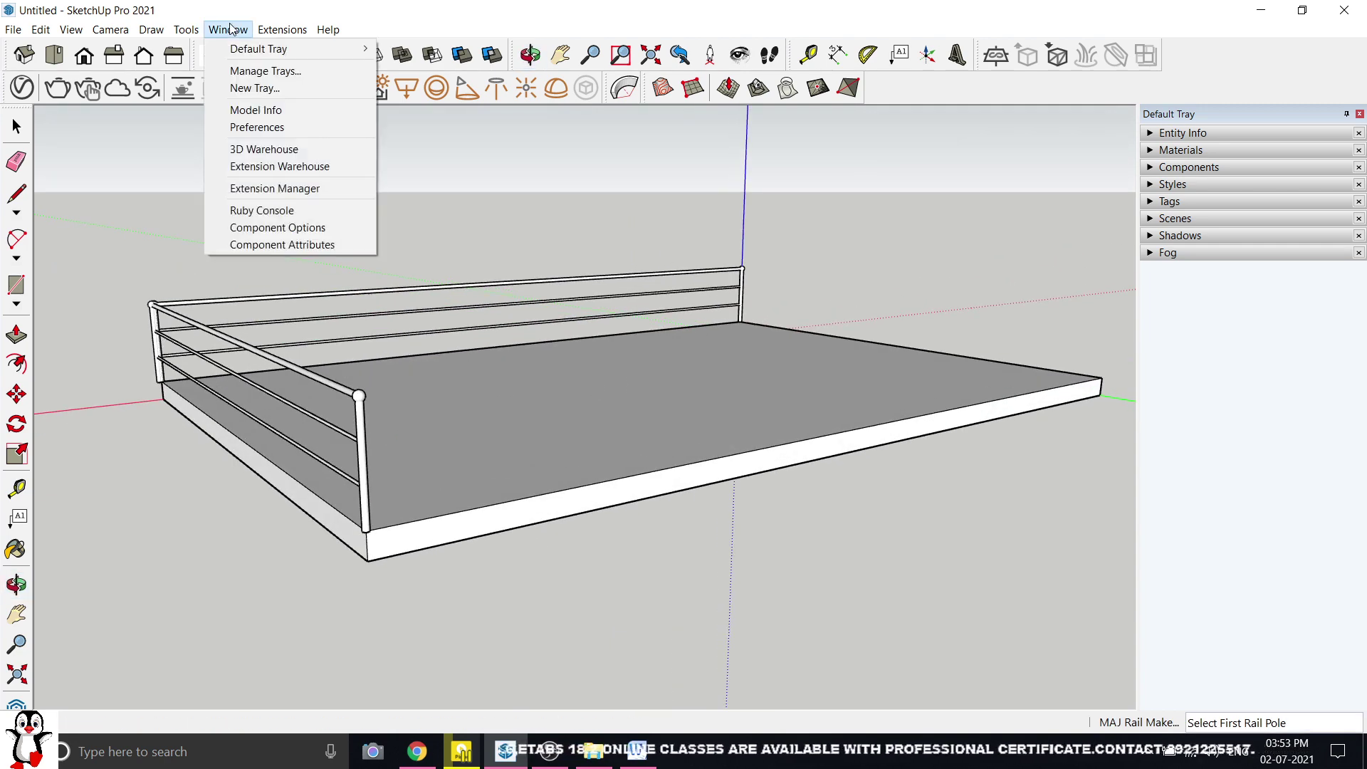
pyautogui.moveTo(285, 32)
pyautogui.click(298, 122)
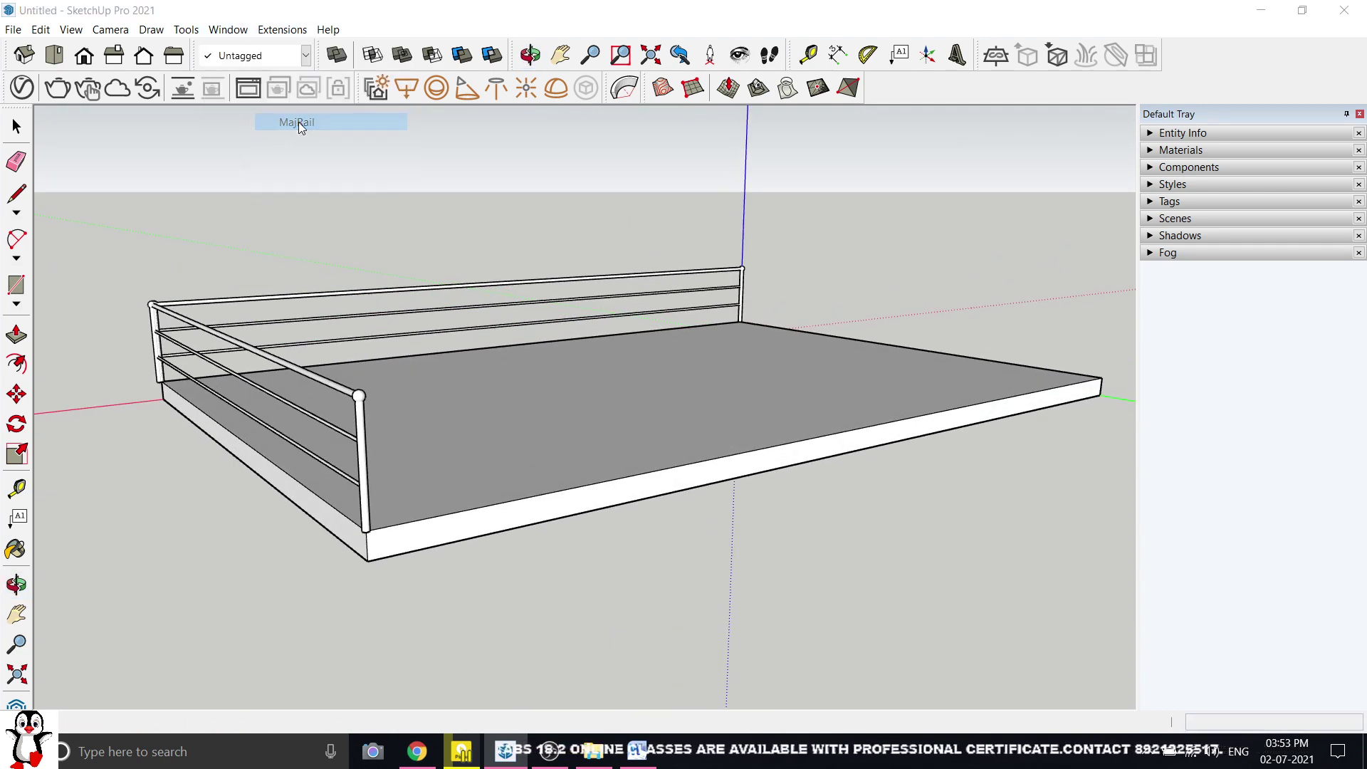
pyautogui.click(721, 388)
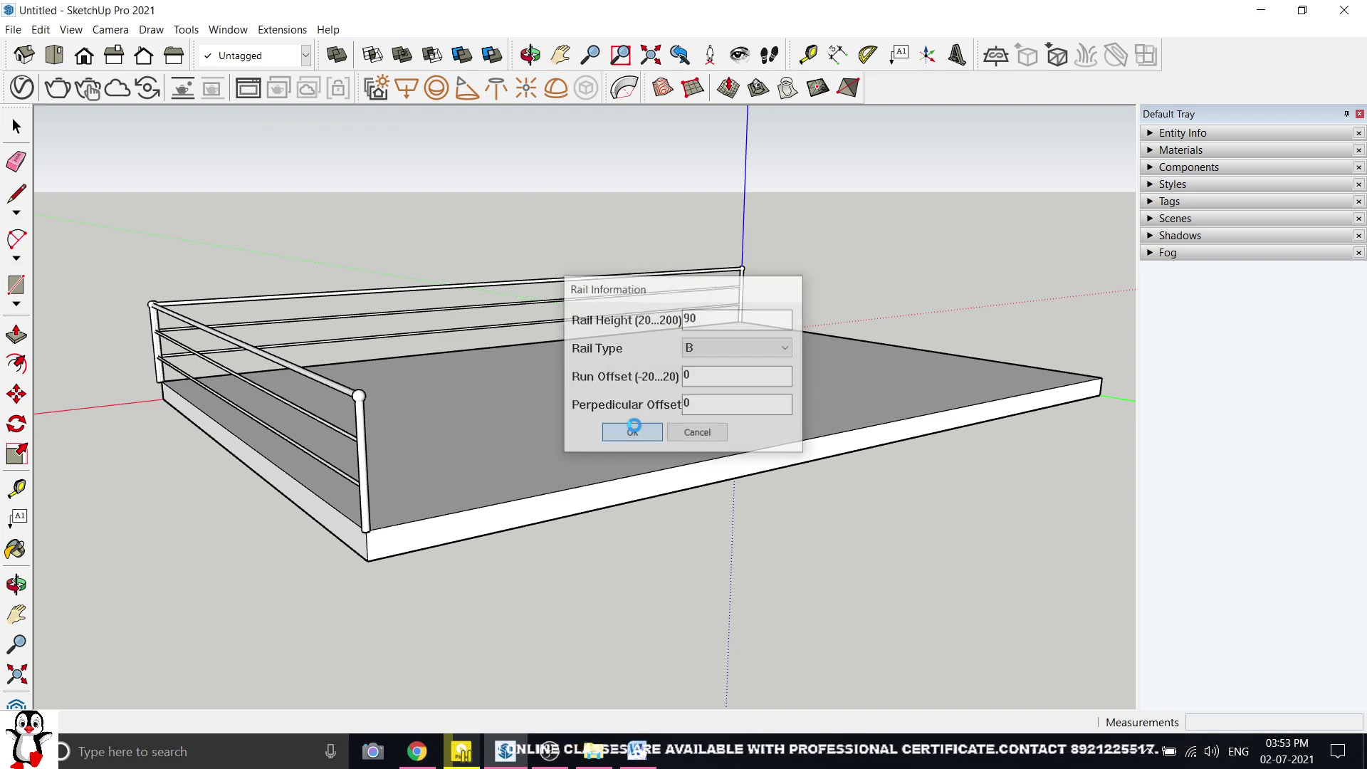
pyautogui.click(631, 433)
pyautogui.click(776, 443)
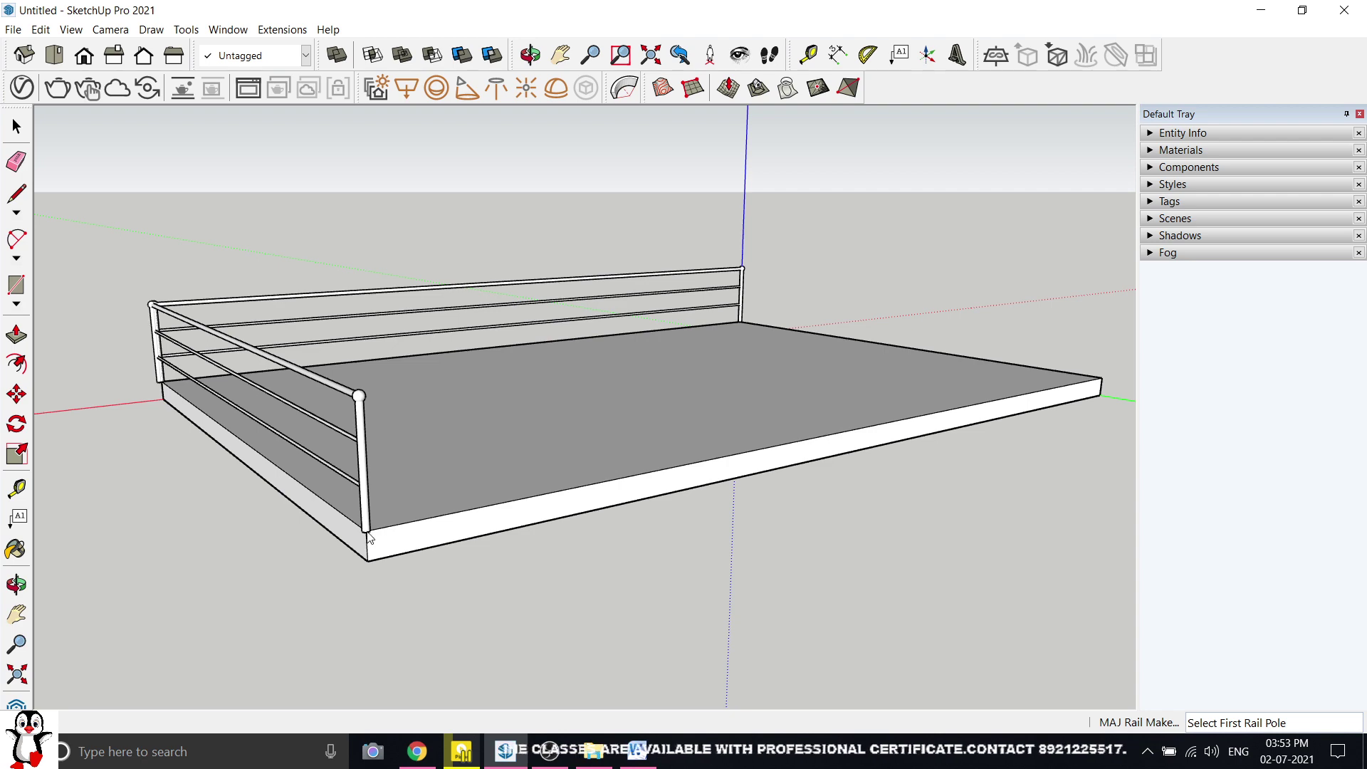
# - Generate a type B rail along the slab's second long edge, from the end of the short railing to the far corner
pyautogui.click(367, 536)
pyautogui.scroll(-2, 369, 562)
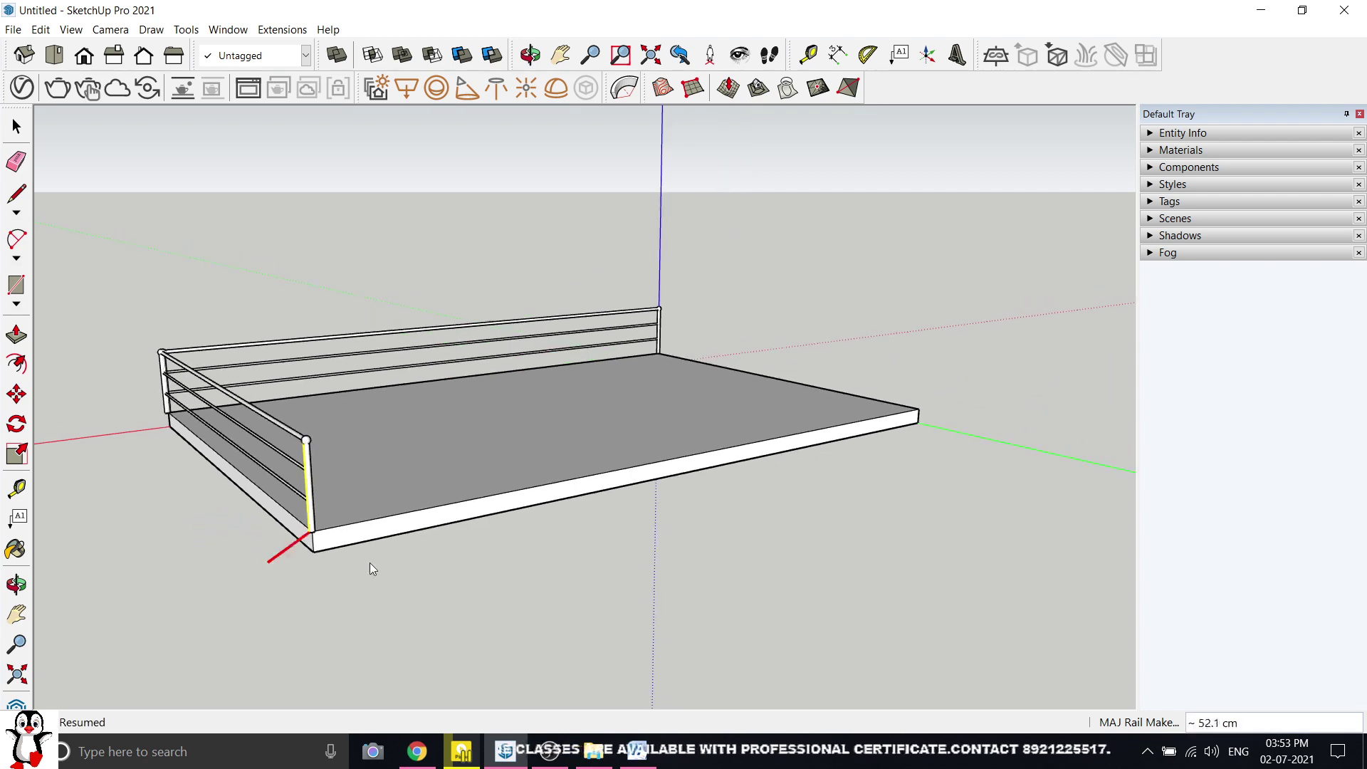
pyautogui.click(920, 404)
# - Examine the type B railing's handrail and posts, its corner joint with the type A railing, and the remaining open edge
pyautogui.moveTo(941, 385); pyautogui.dragTo(1008, 375, button='middle')
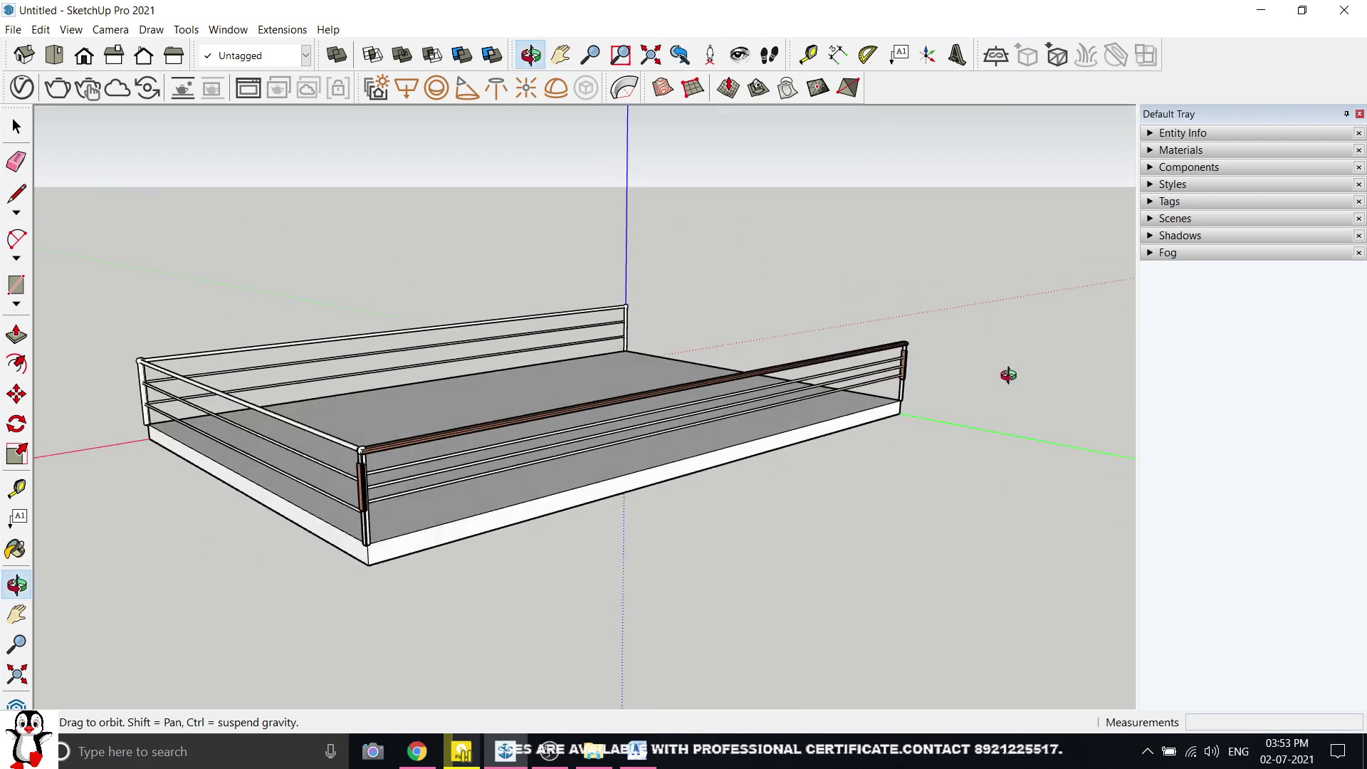
pyautogui.scroll(5, 375, 449)
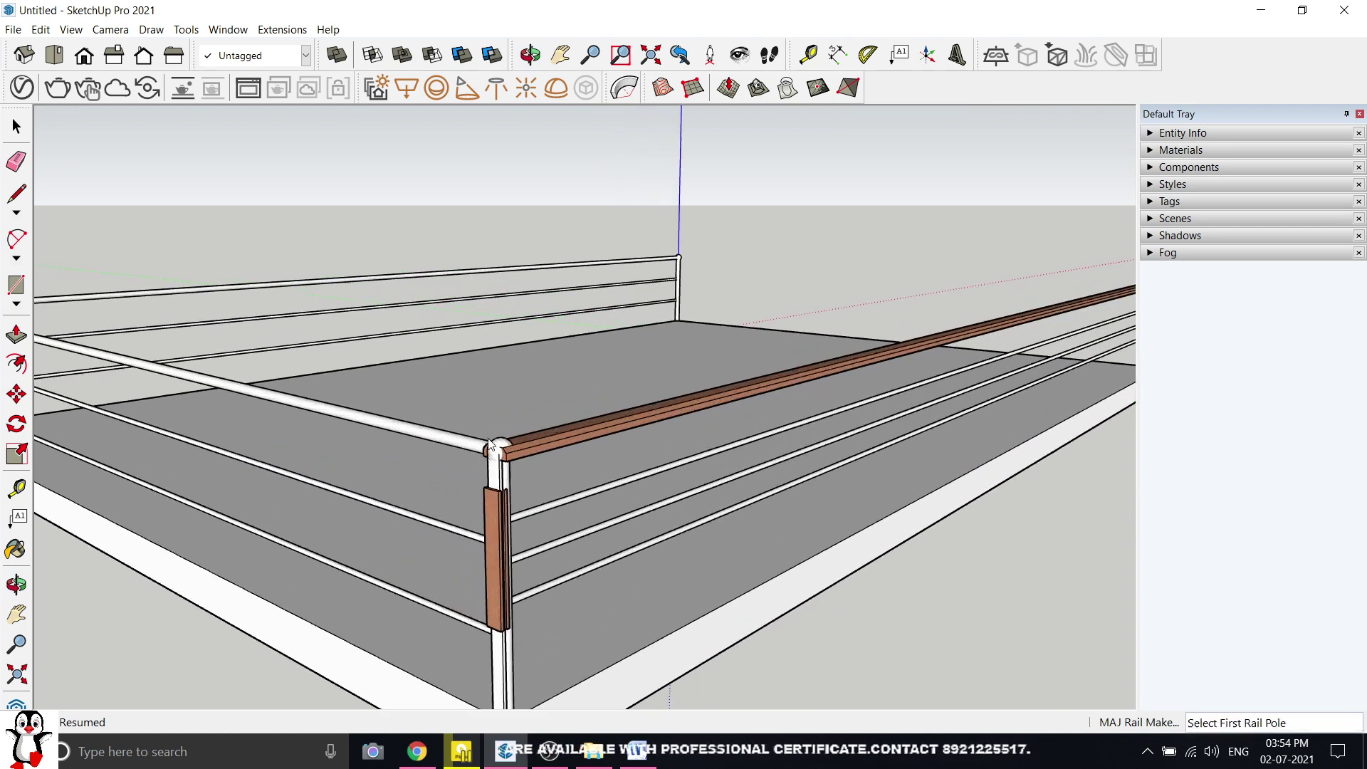
pyautogui.scroll(1, 488, 440)
pyautogui.scroll(-5, 357, 393)
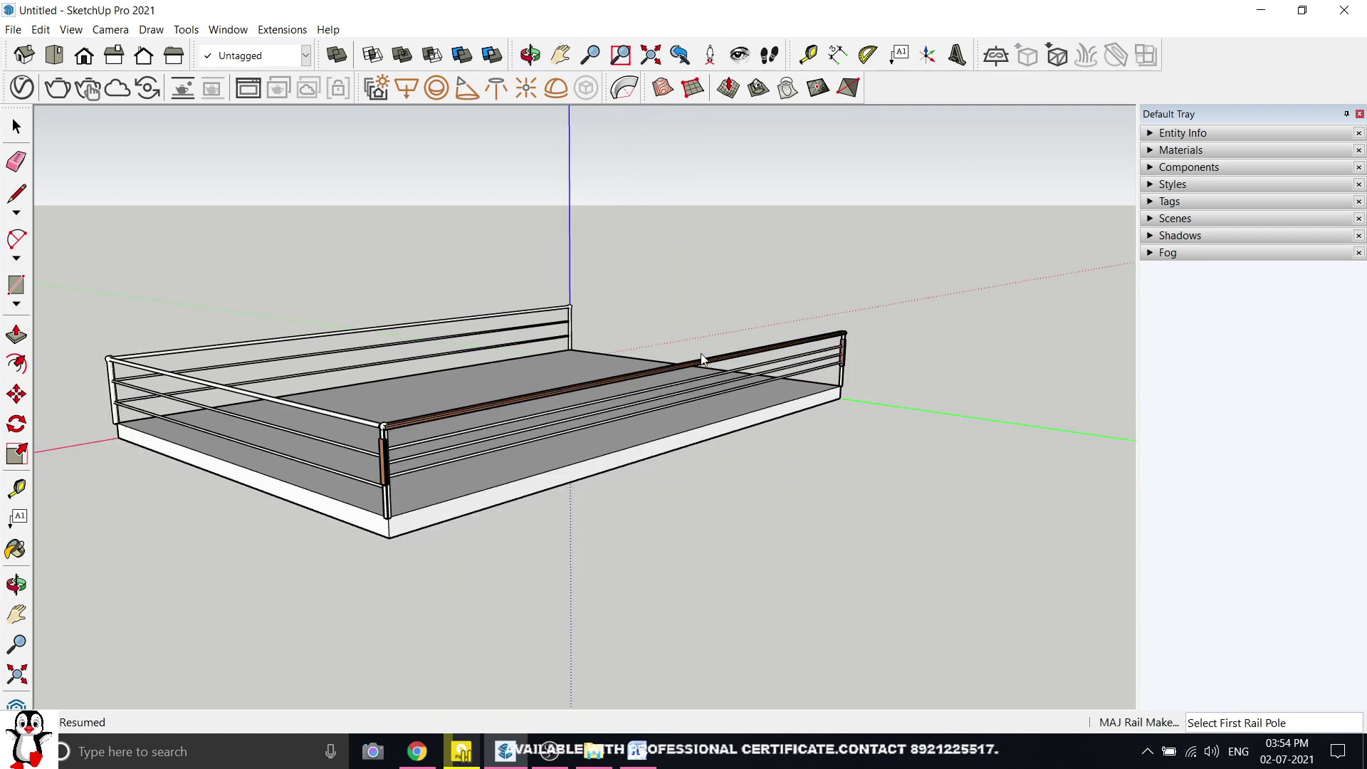
pyautogui.moveTo(703, 359); pyautogui.dragTo(933, 422, button='middle')
pyautogui.scroll(2, 933, 421)
pyautogui.scroll(-3, 598, 375)
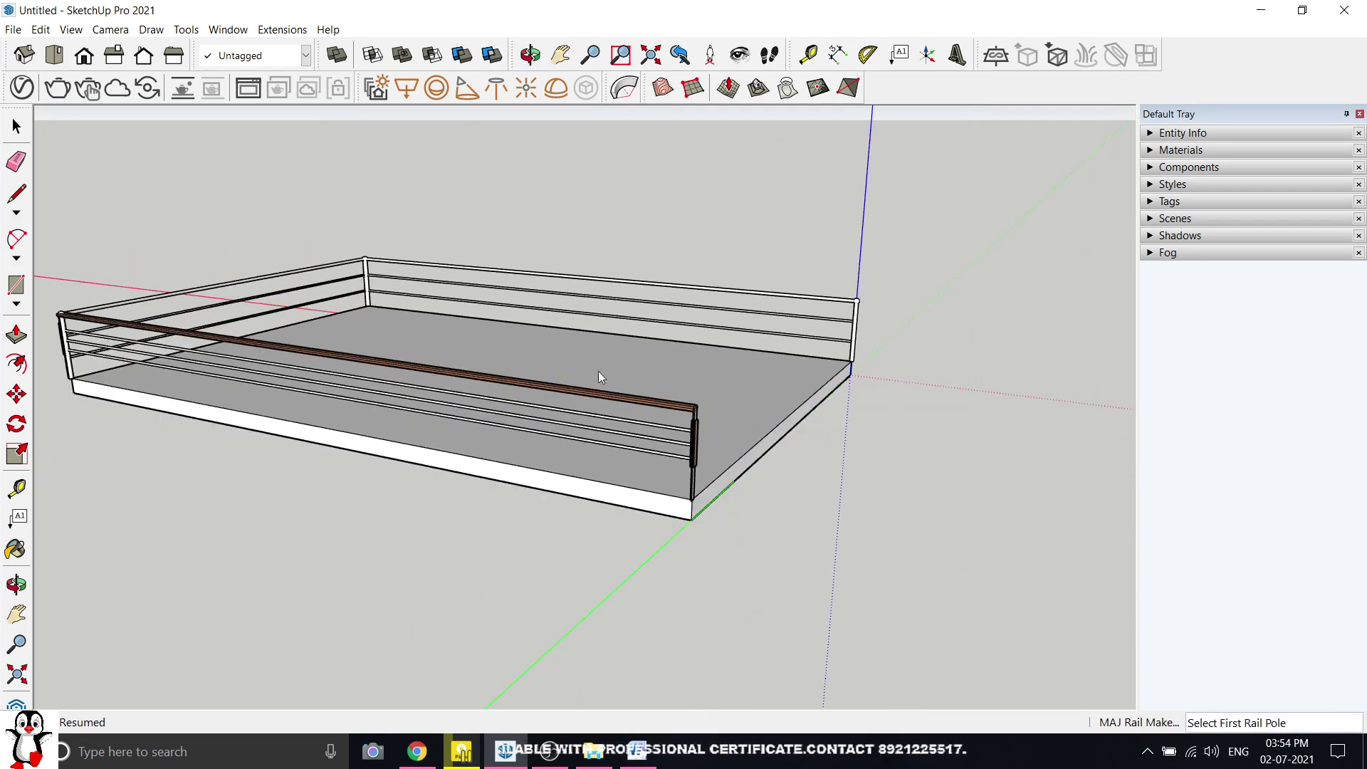
pyautogui.moveTo(598, 375); pyautogui.dragTo(869, 387, button='middle')
pyautogui.scroll(1, 870, 387)
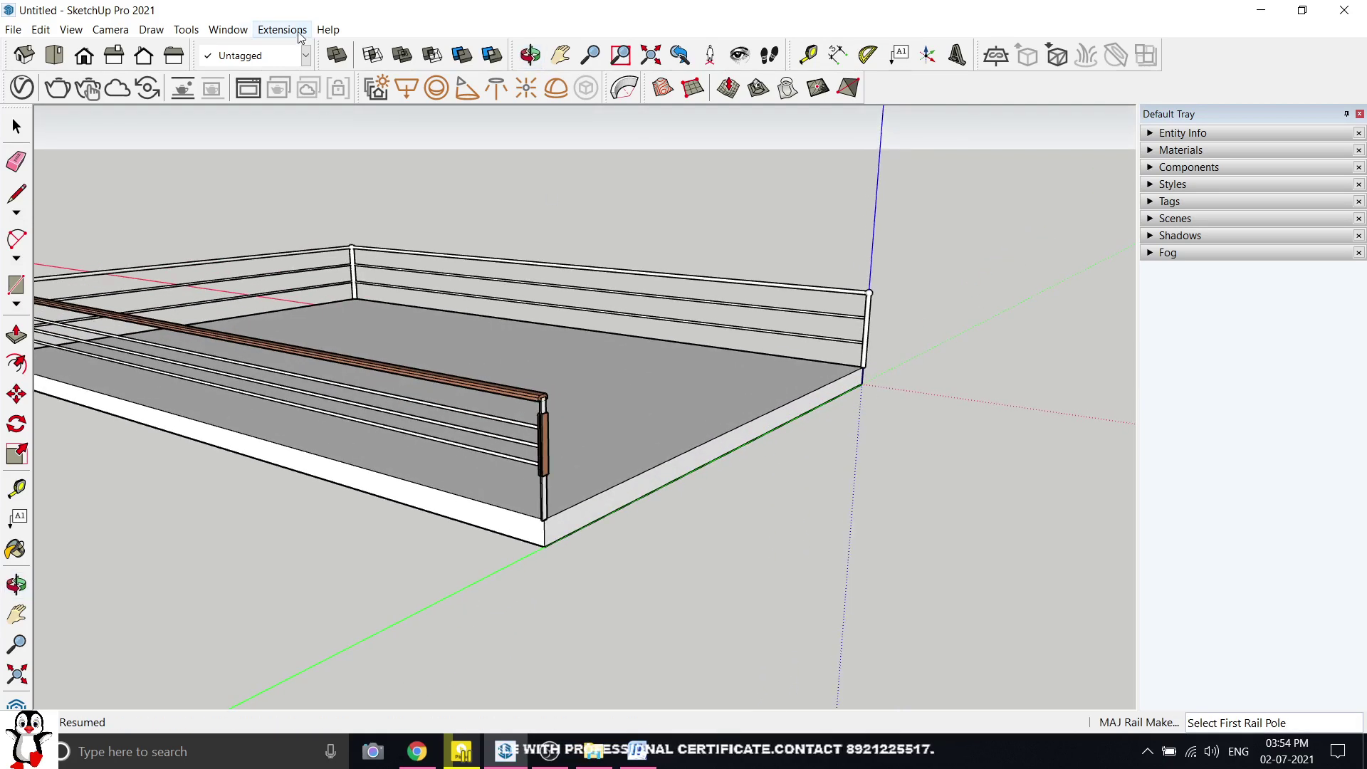
# - Restart MajRail with rail type C and accept the rail settings
pyautogui.click(282, 29)
pyautogui.click(322, 123)
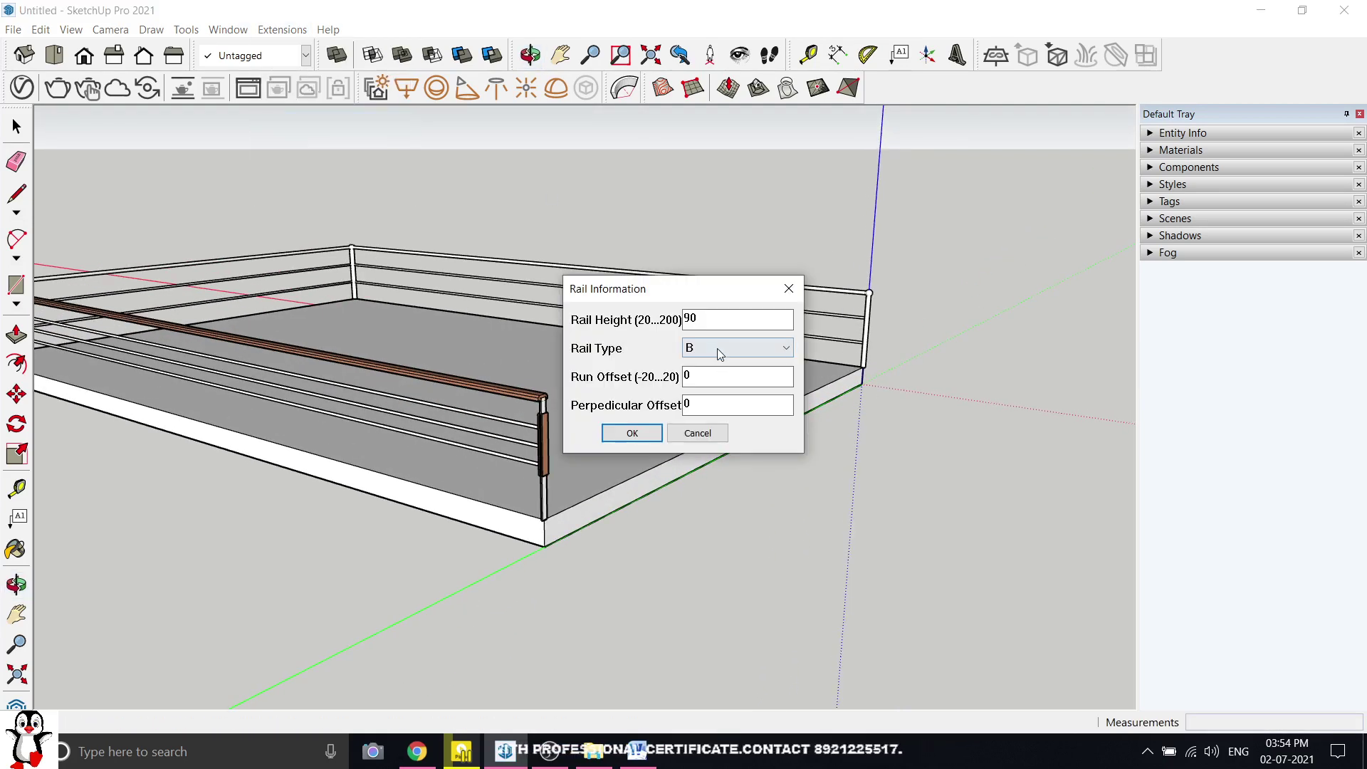
pyautogui.click(760, 348)
pyautogui.click(711, 395)
pyautogui.click(631, 432)
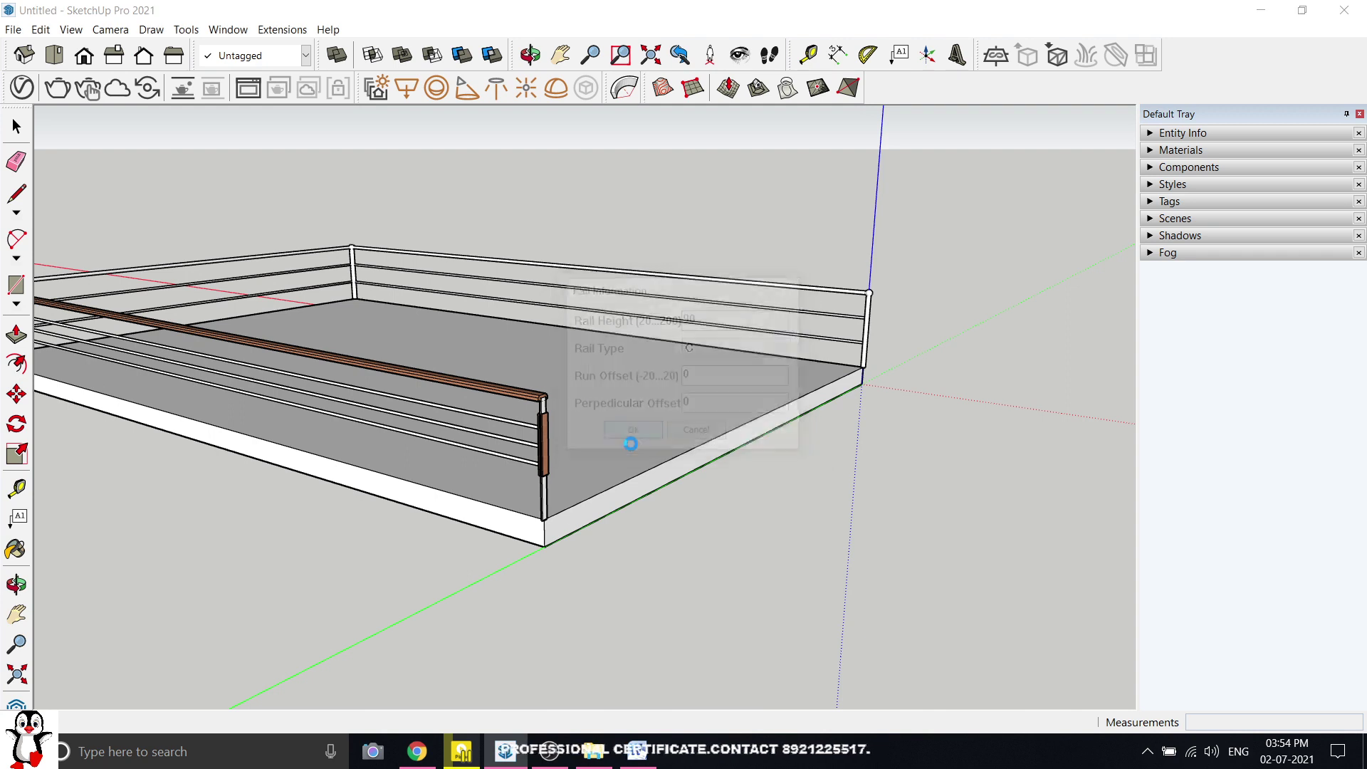
pyautogui.click(778, 442)
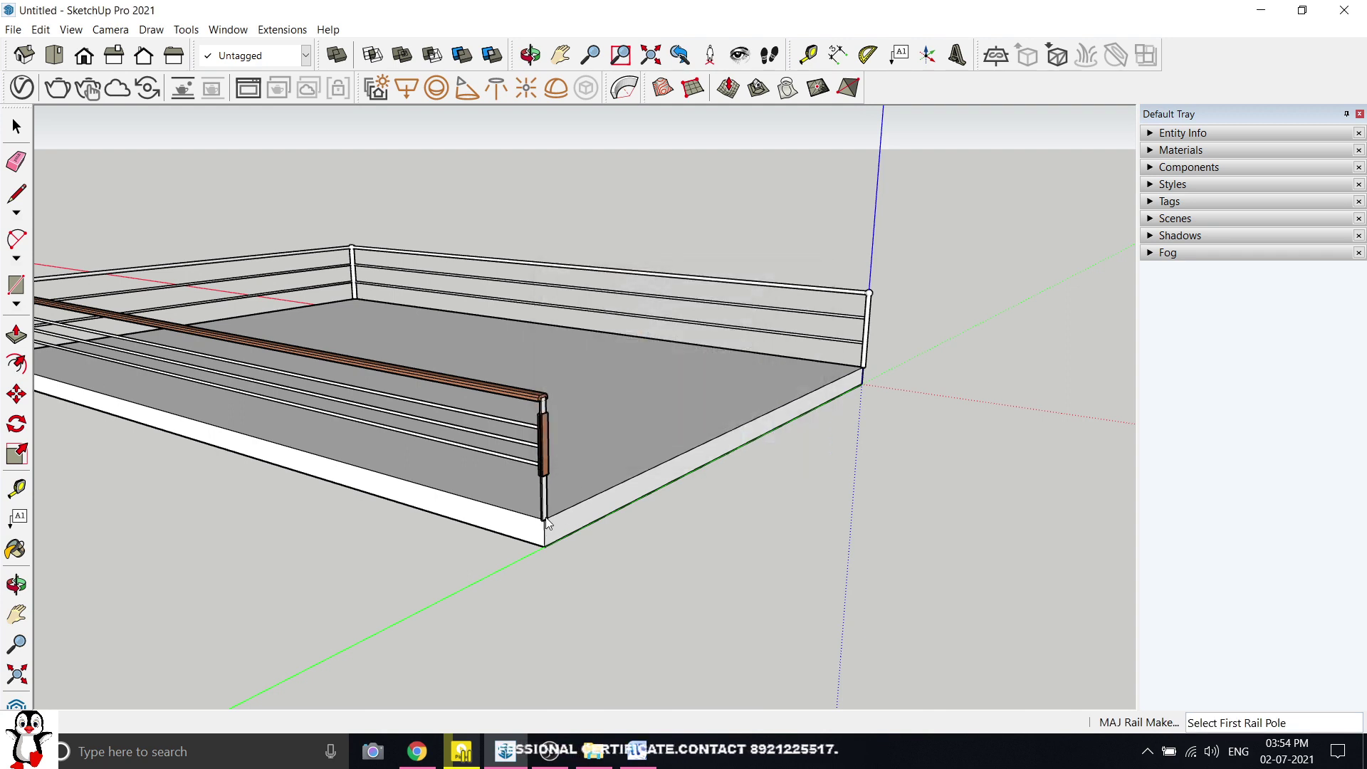
# - Generate a type C rail along the slab's remaining short edge, from the type B railing's end to the opposite corner, and exit MajRail
pyautogui.click(864, 369)
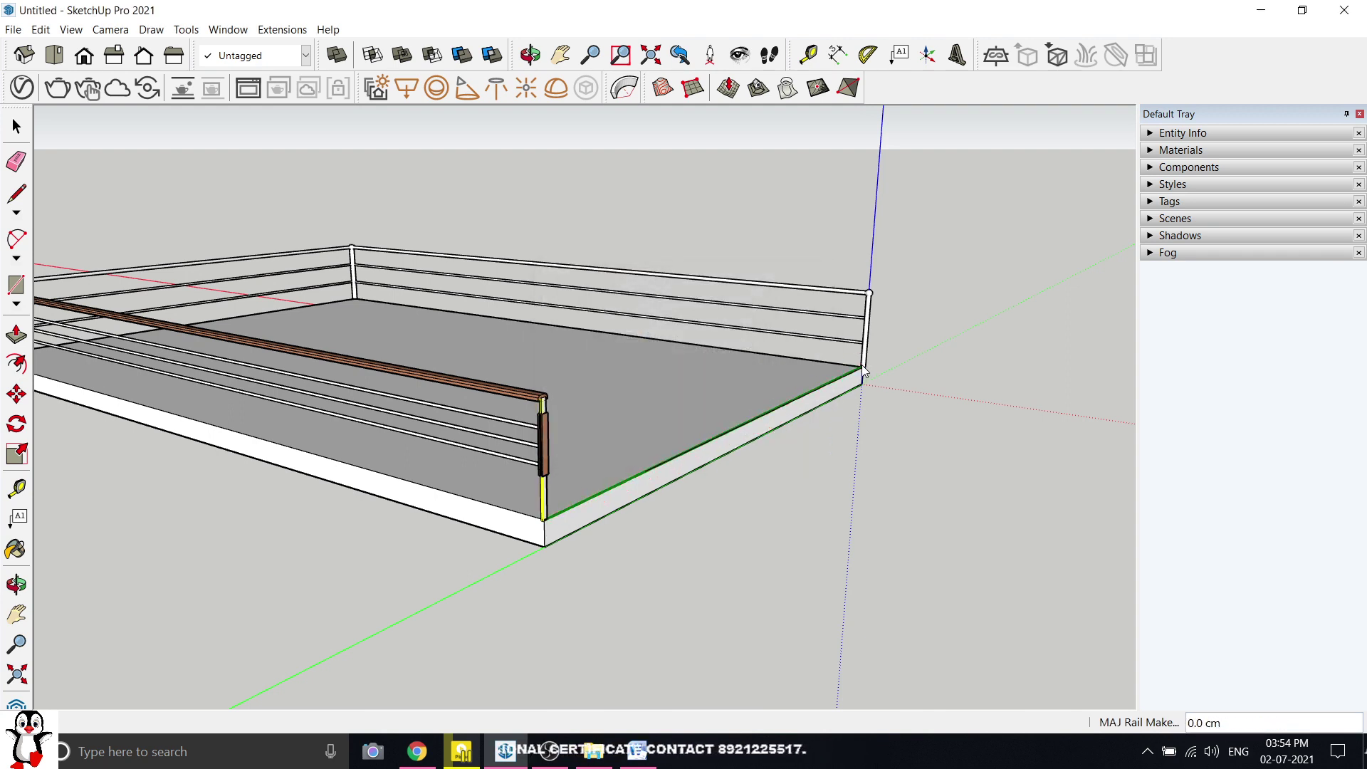
pyautogui.moveTo(872, 362); pyautogui.dragTo(564, 314, button='middle')
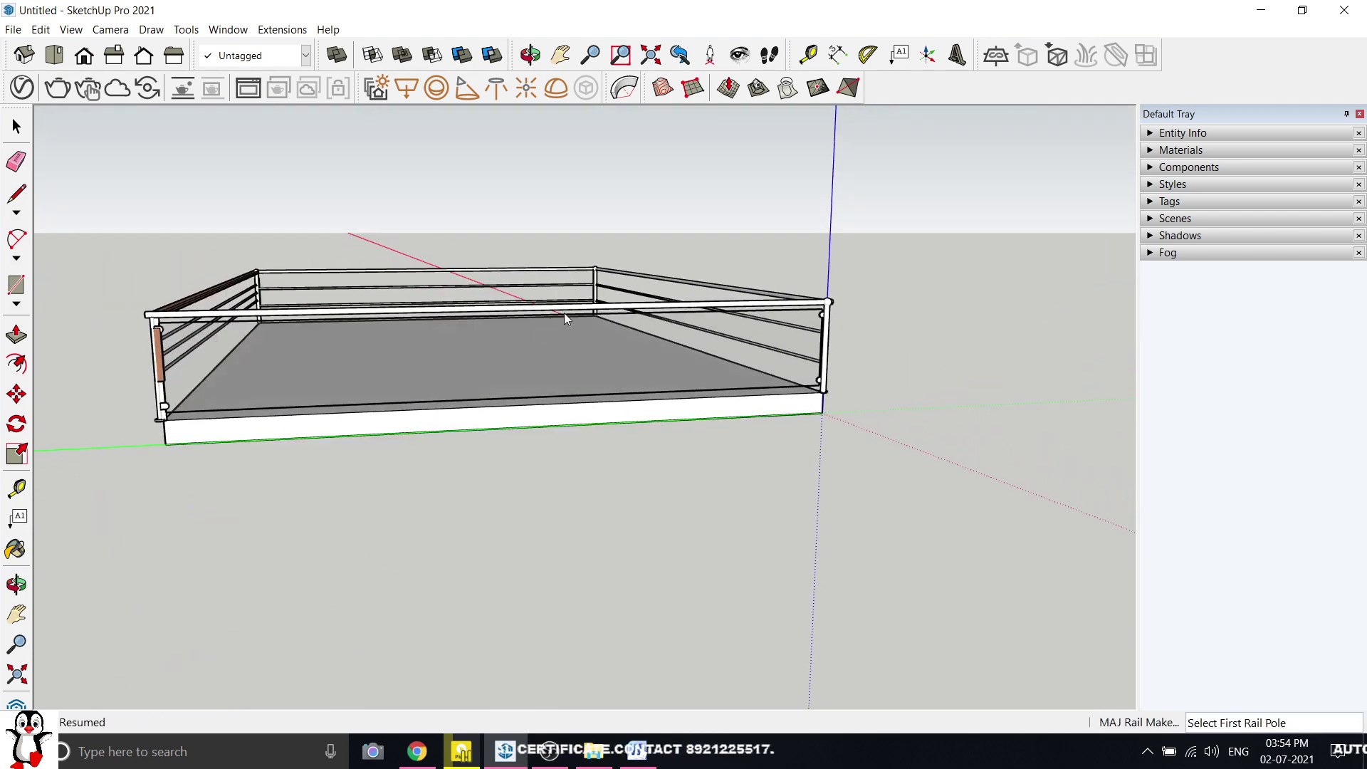
pyautogui.scroll(4, 511, 322)
pyautogui.scroll(-3, 511, 322)
pyautogui.moveTo(836, 288); pyautogui.dragTo(637, 353, button='middle')
pyautogui.scroll(3, 381, 289)
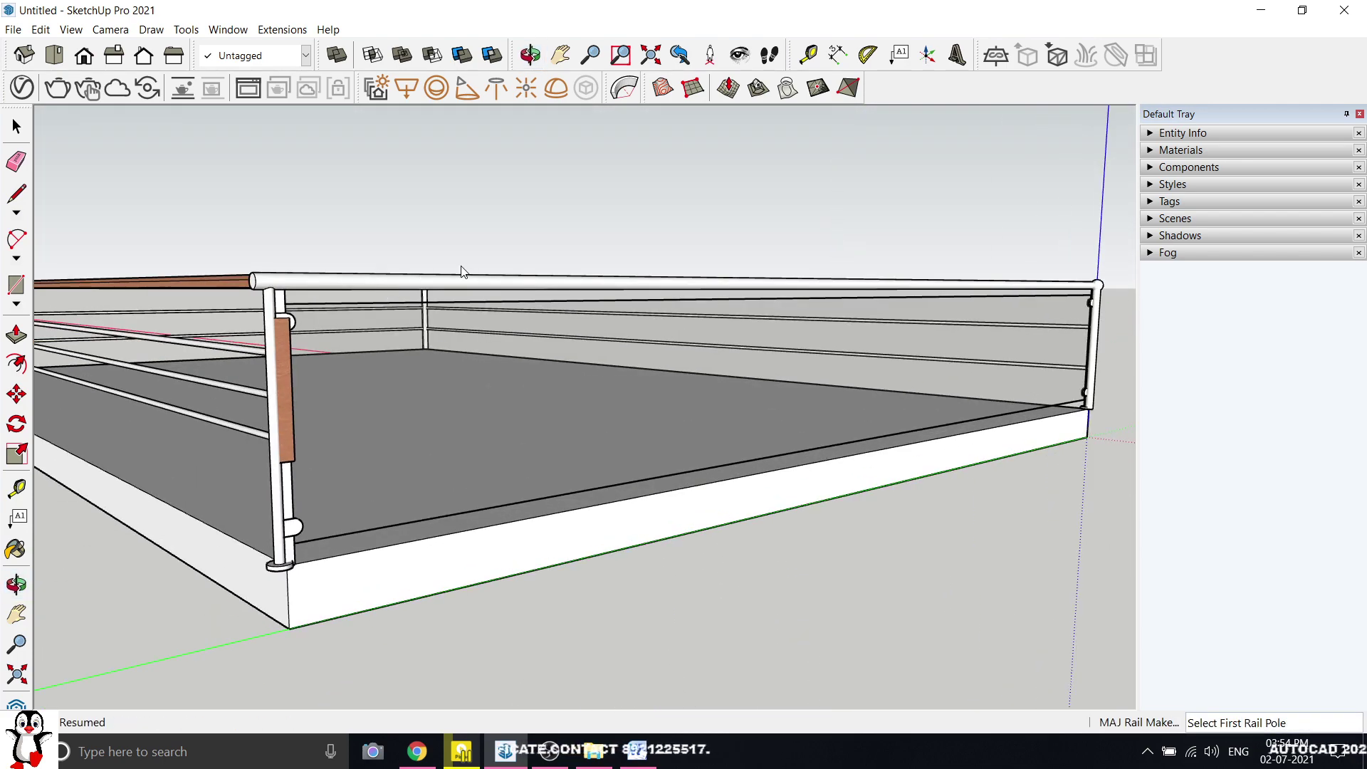
pyautogui.scroll(-3, 470, 303)
pyautogui.moveTo(467, 308); pyautogui.dragTo(827, 318, button='middle')
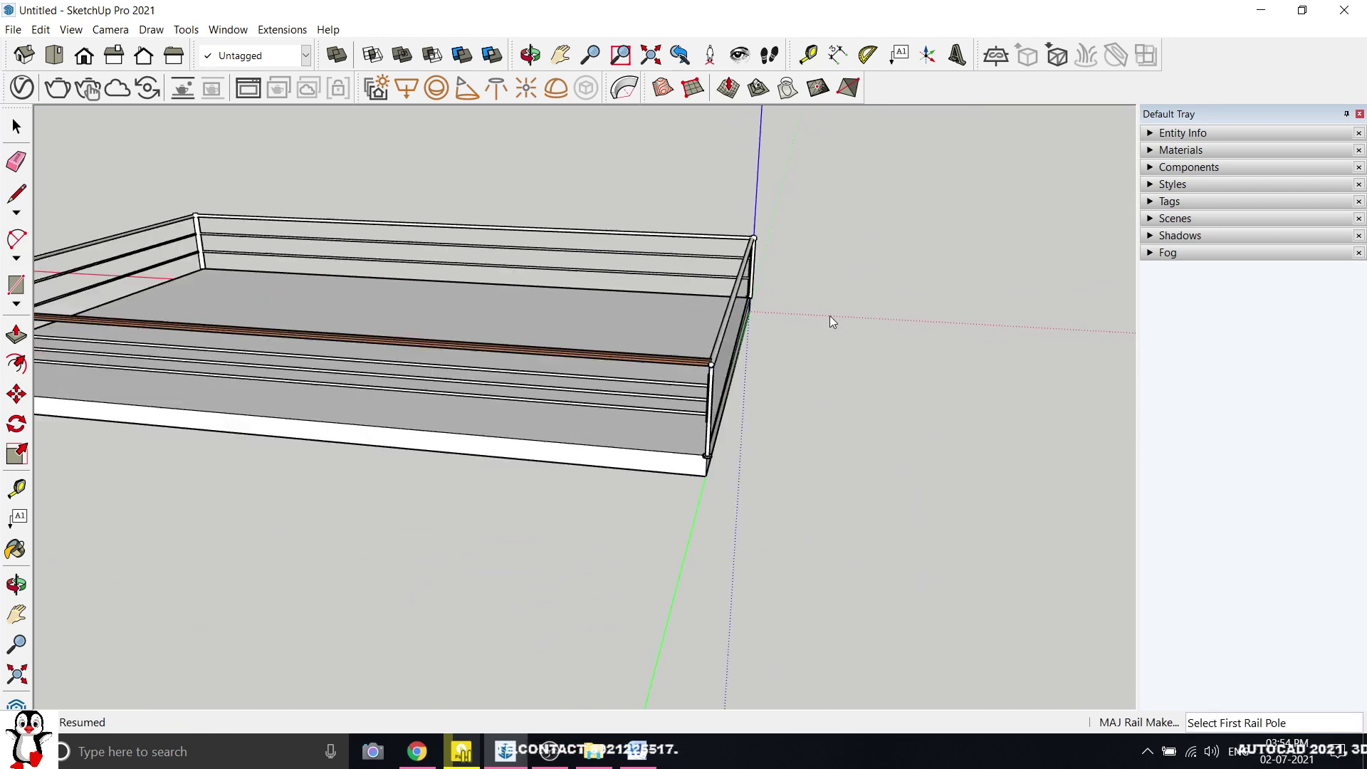
pyautogui.moveTo(506, 308); pyautogui.dragTo(537, 299, button='middle')
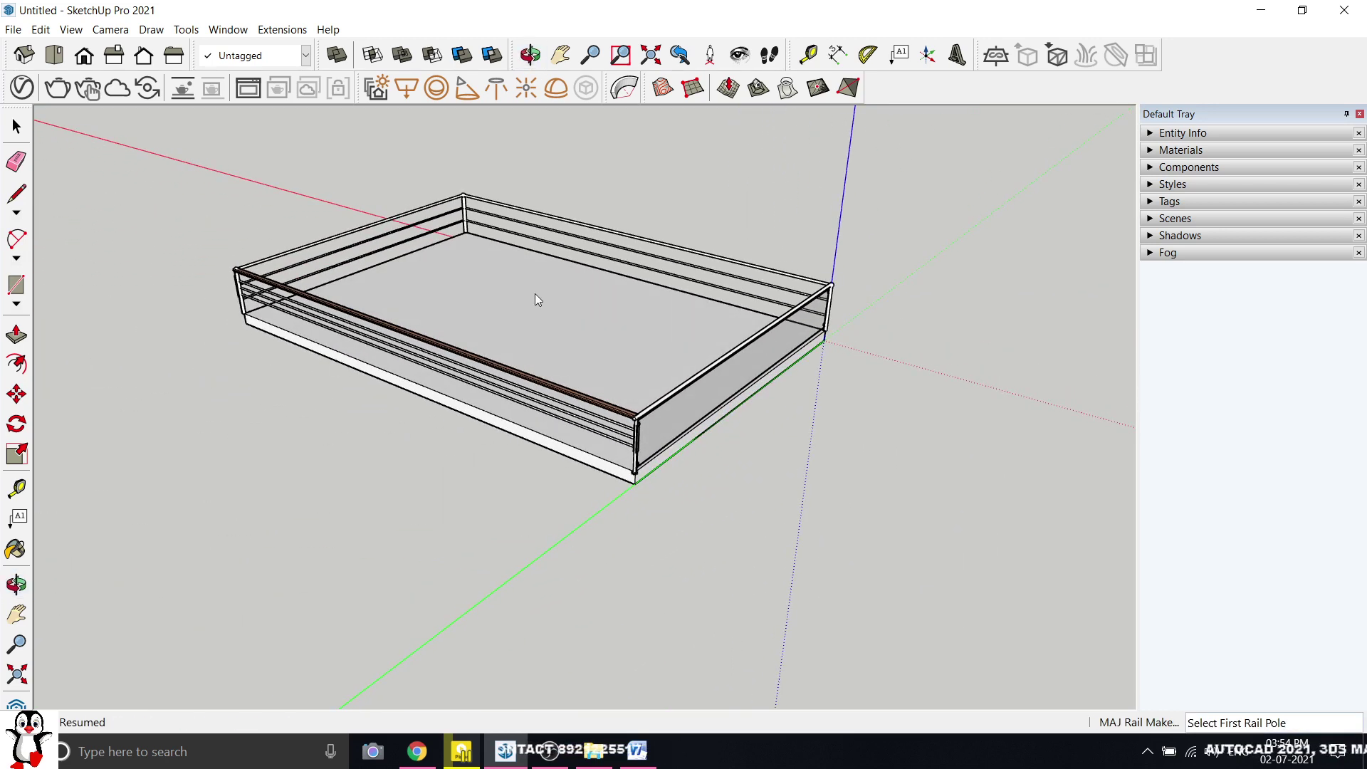
pyautogui.click(14, 126)
# - Examine the finished railings around the slab, comparing the handrails, posts and infill of types A, B and C
pyautogui.moveTo(709, 331); pyautogui.dragTo(736, 346, button='middle')
pyautogui.scroll(5, 561, 279)
pyautogui.scroll(-5, 561, 281)
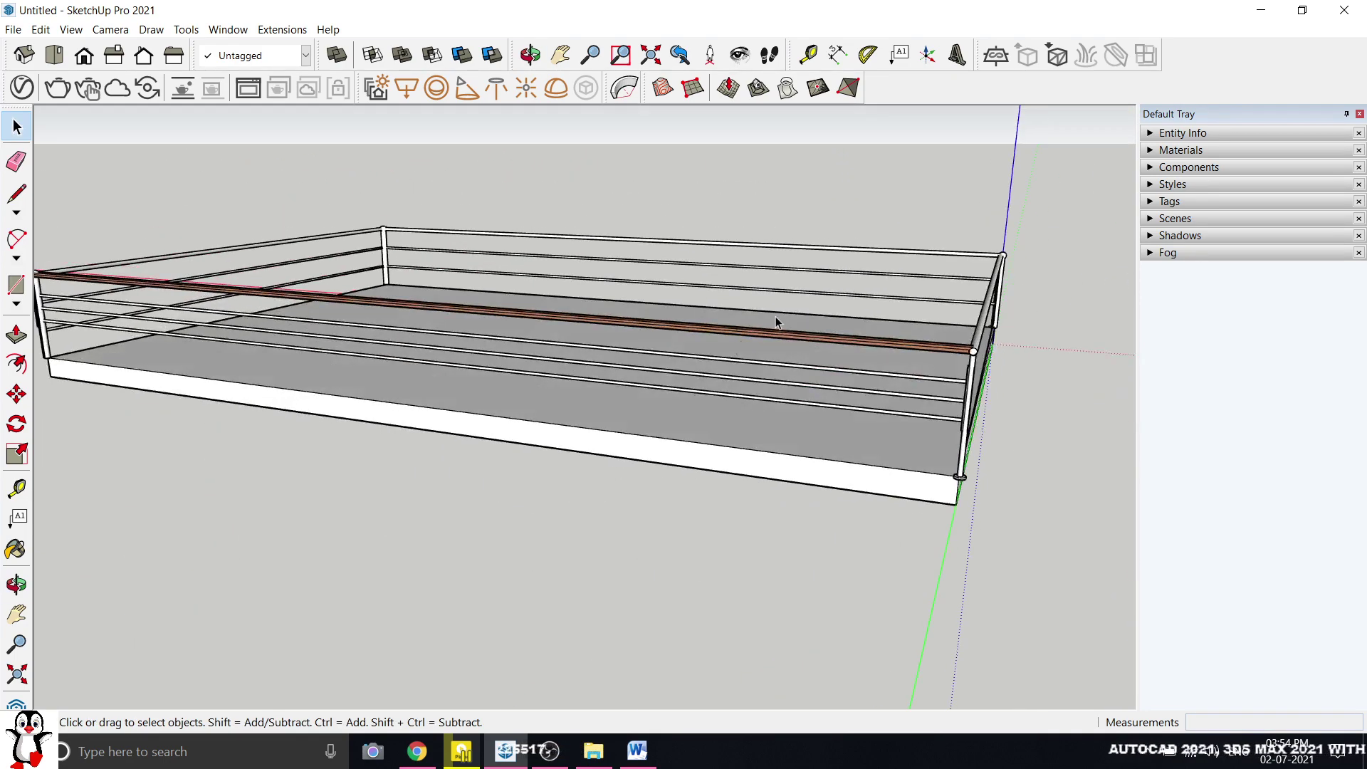
pyautogui.scroll(3, 776, 316)
pyautogui.scroll(-2, 438, 405)
pyautogui.scroll(3, 330, 361)
pyautogui.scroll(-2, 331, 354)
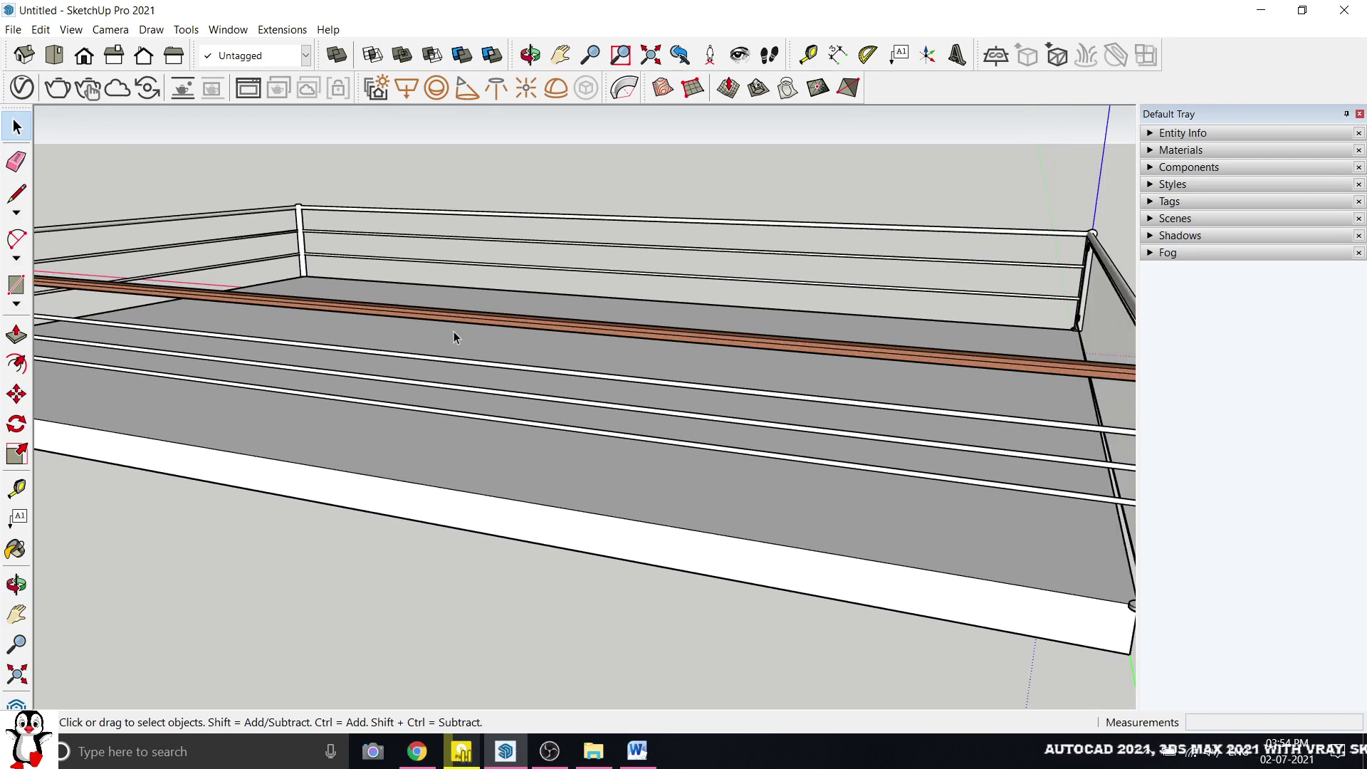
pyautogui.scroll(-4, 470, 323)
pyautogui.moveTo(626, 335); pyautogui.dragTo(509, 335, button='middle')
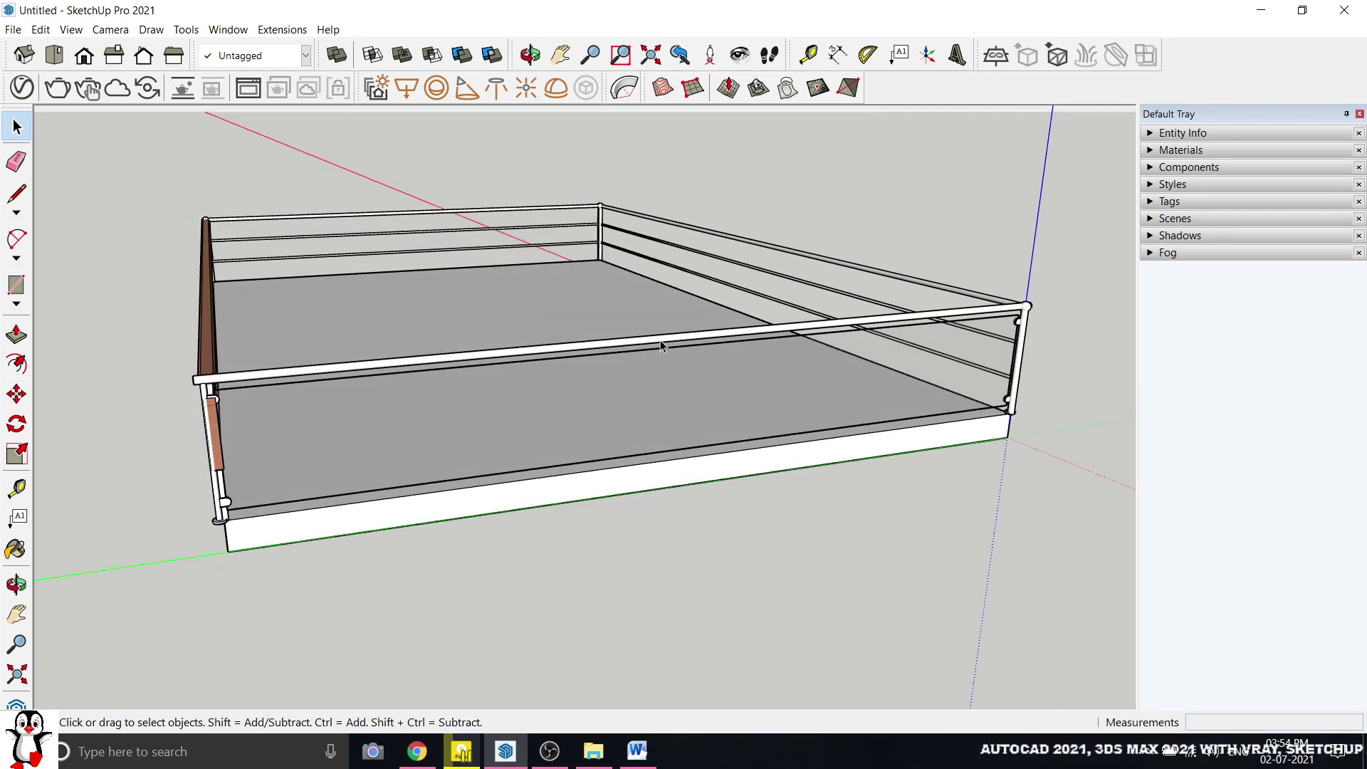
pyautogui.scroll(-3, 660, 345)
pyautogui.moveTo(395, 346); pyautogui.dragTo(611, 400, button='middle')
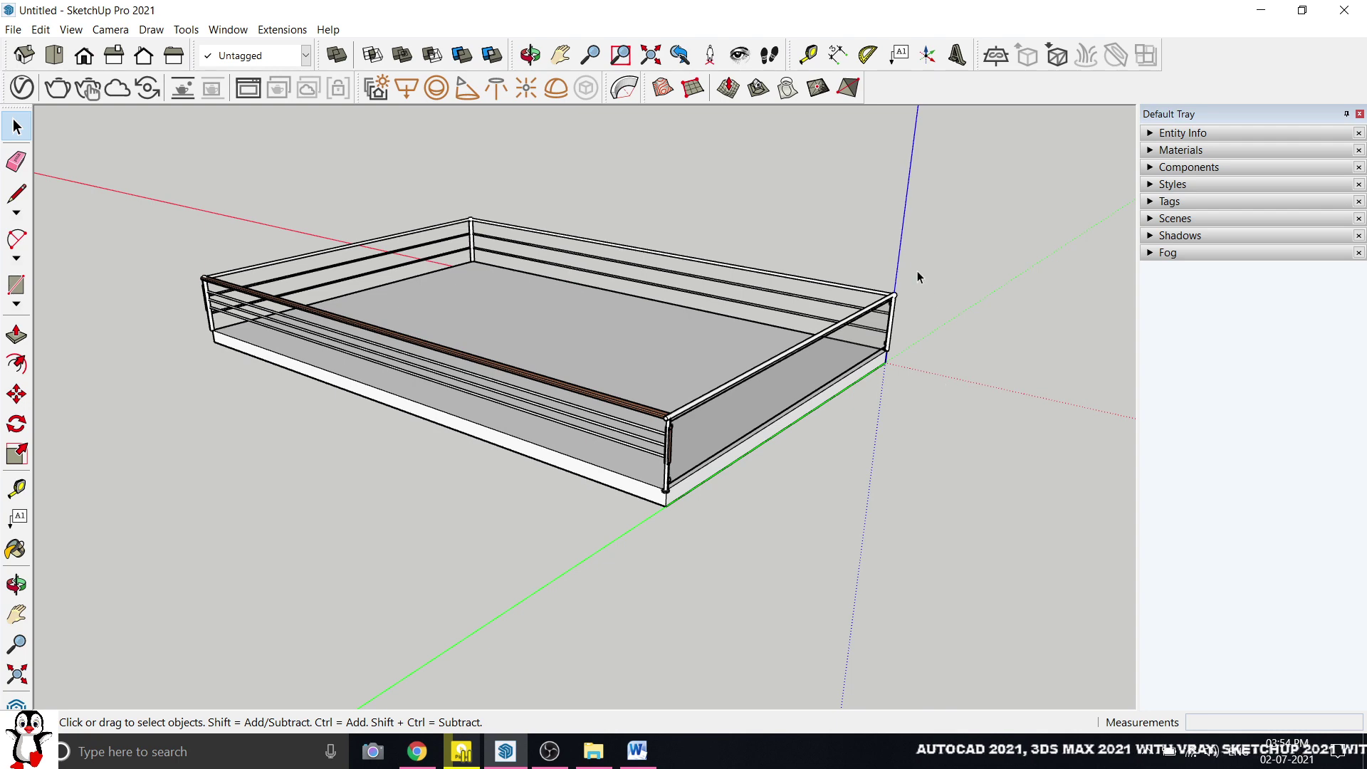
pyautogui.moveTo(917, 274); pyautogui.dragTo(842, 295, button='middle')
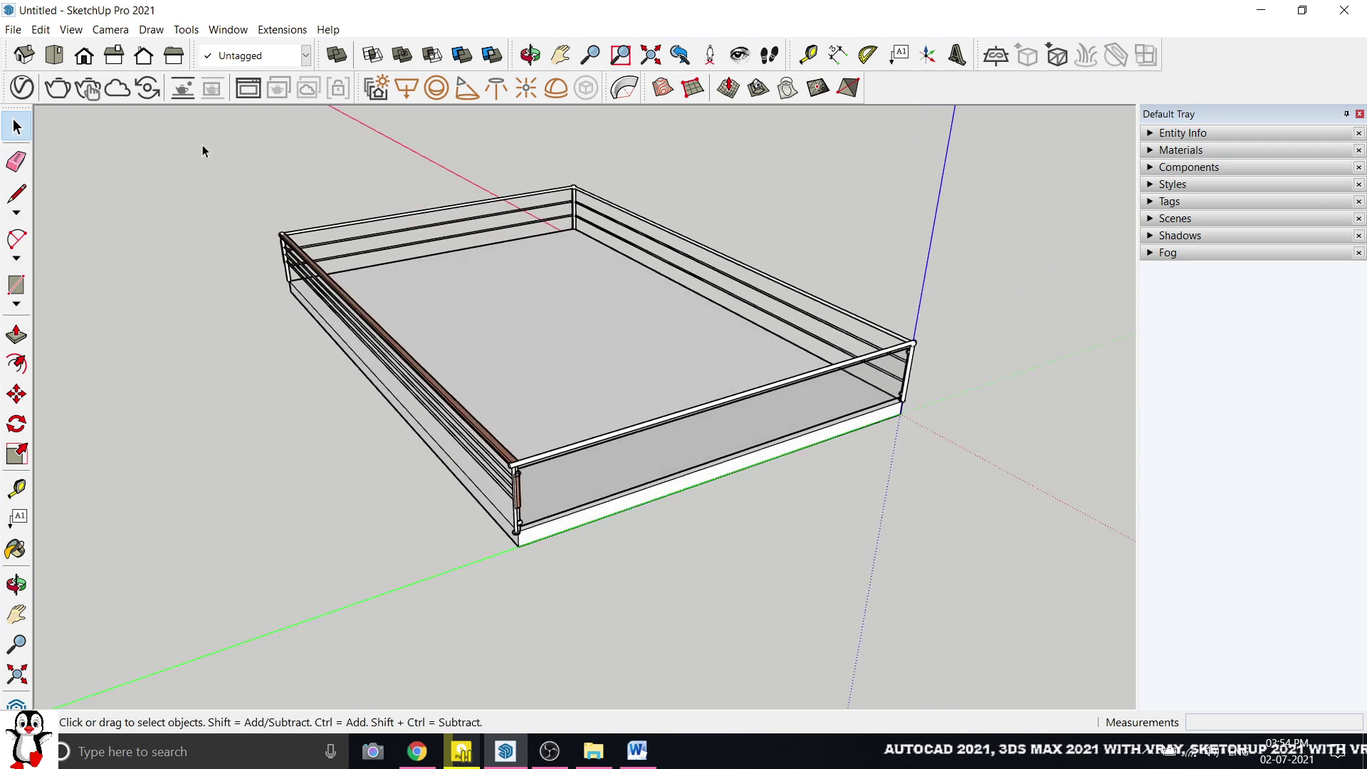
pyautogui.moveTo(202, 144); pyautogui.dragTo(190, 300)
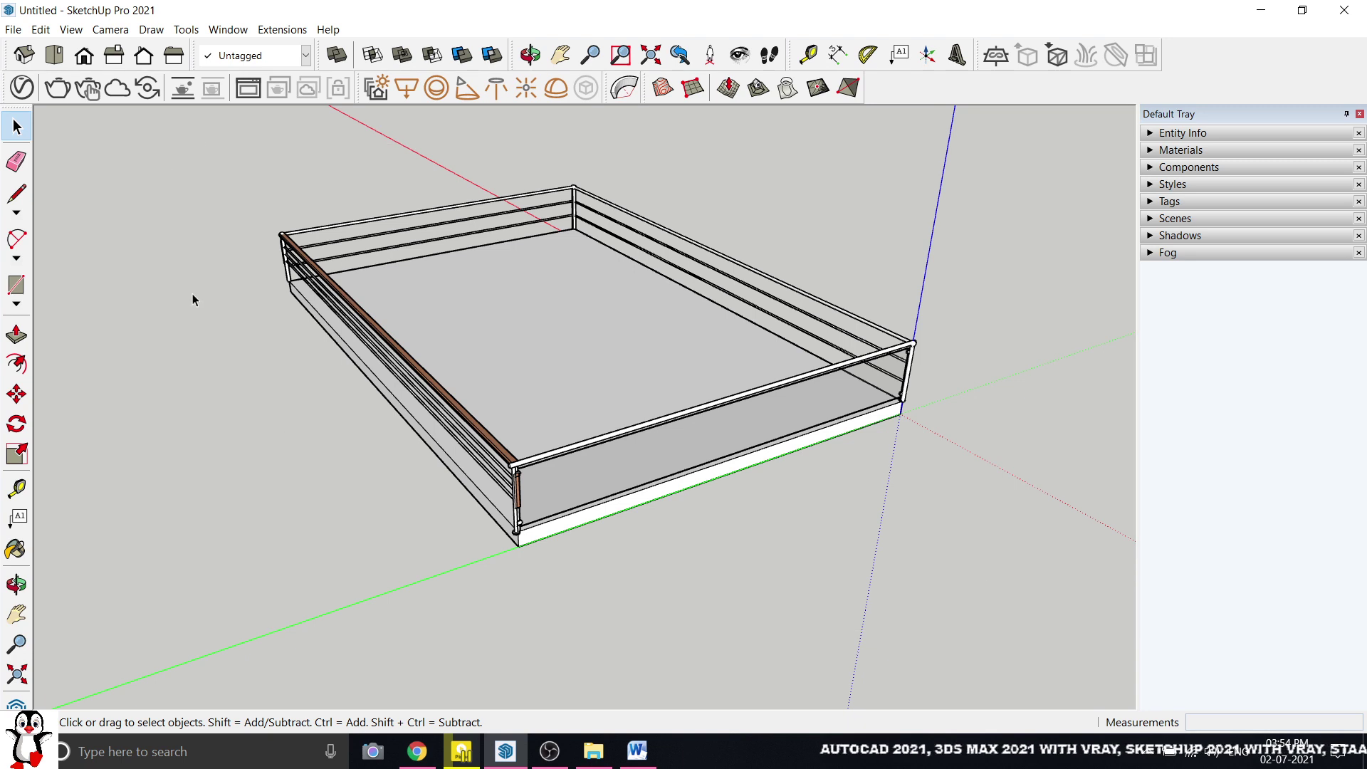